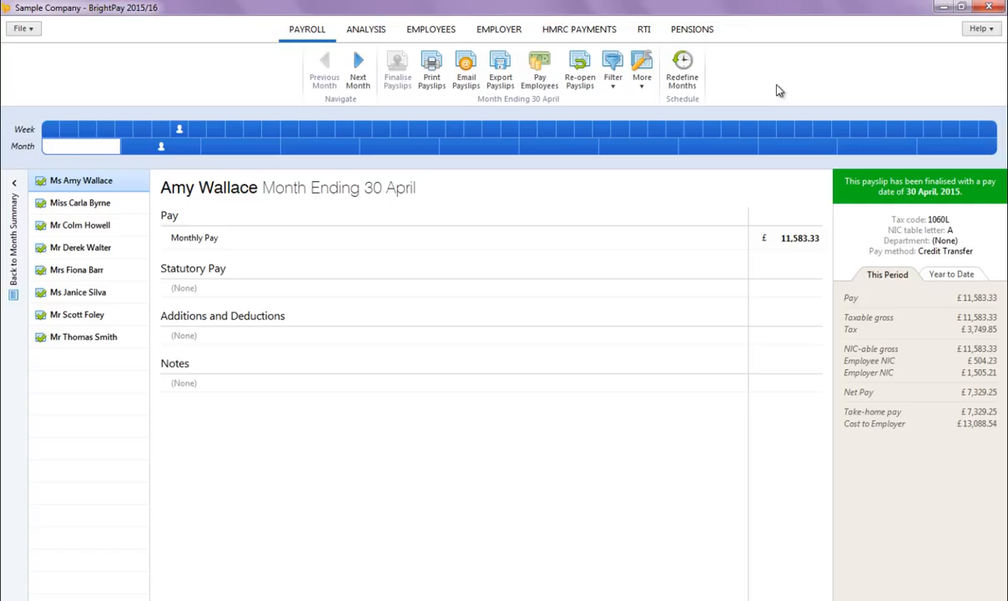
# Step: Add a new Aegon automatic enrolment pension scheme with scheme reference 12345
pyautogui.click(695, 33)
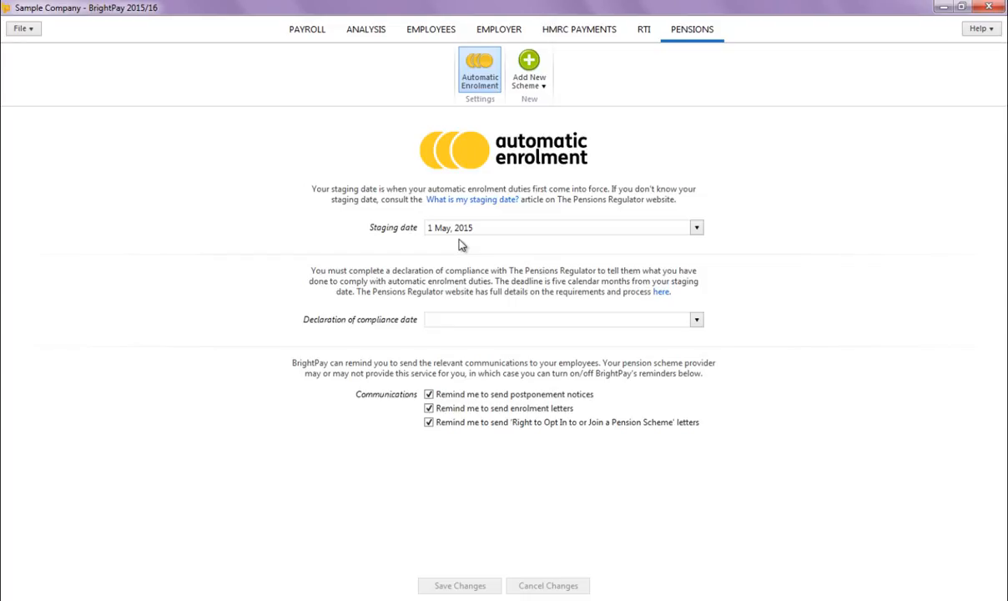
pyautogui.click(528, 81)
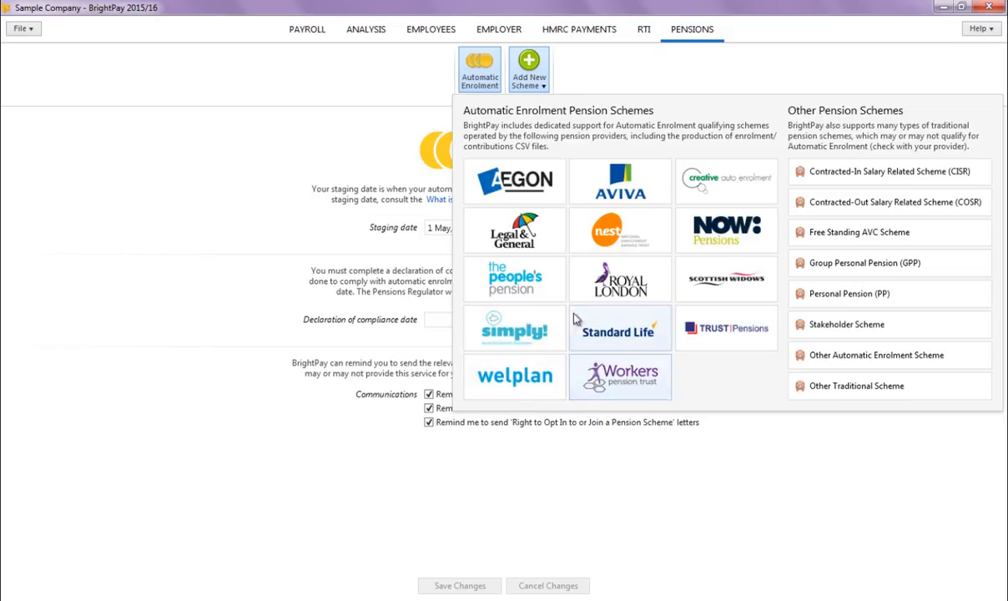
pyautogui.click(528, 194)
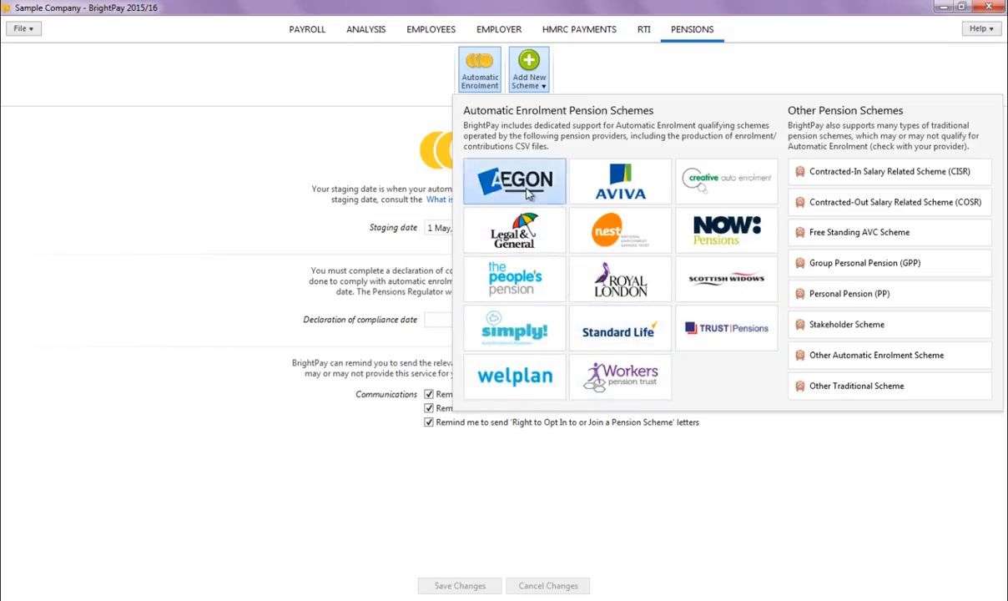
pyautogui.click(426, 240)
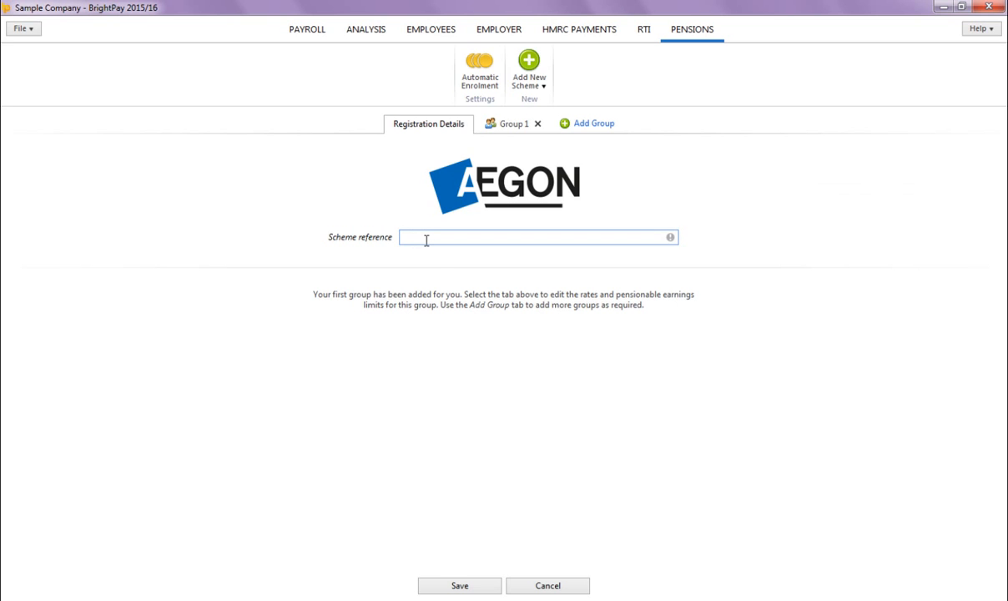
pyautogui.write('12345')
# Step: Name the scheme's first group Monthly, keeping phased minimum contribution rates and standard qualifying earnings
pyautogui.click(510, 124)
pyautogui.click(499, 194)
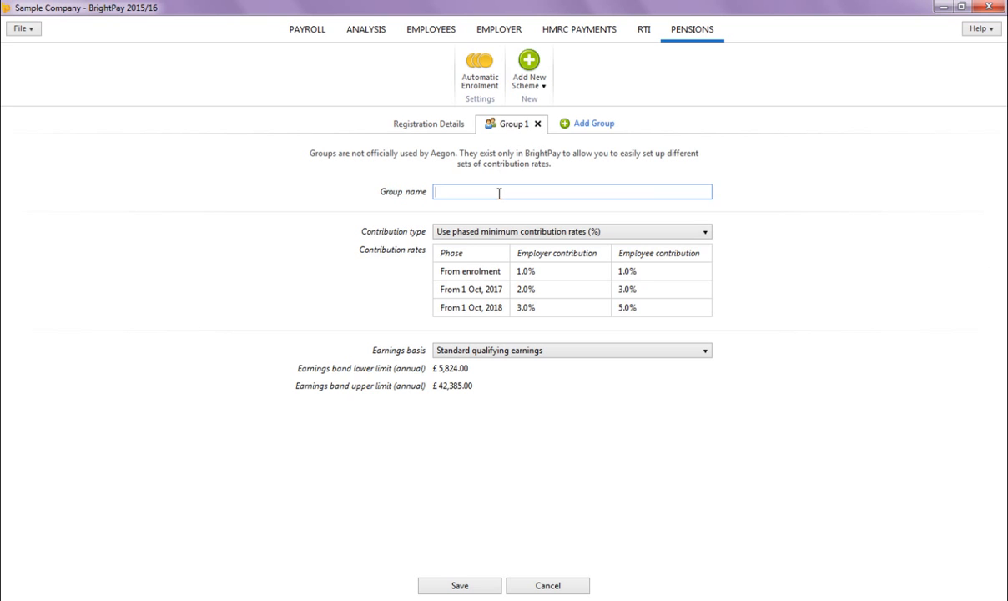
pyautogui.write('Monthly')
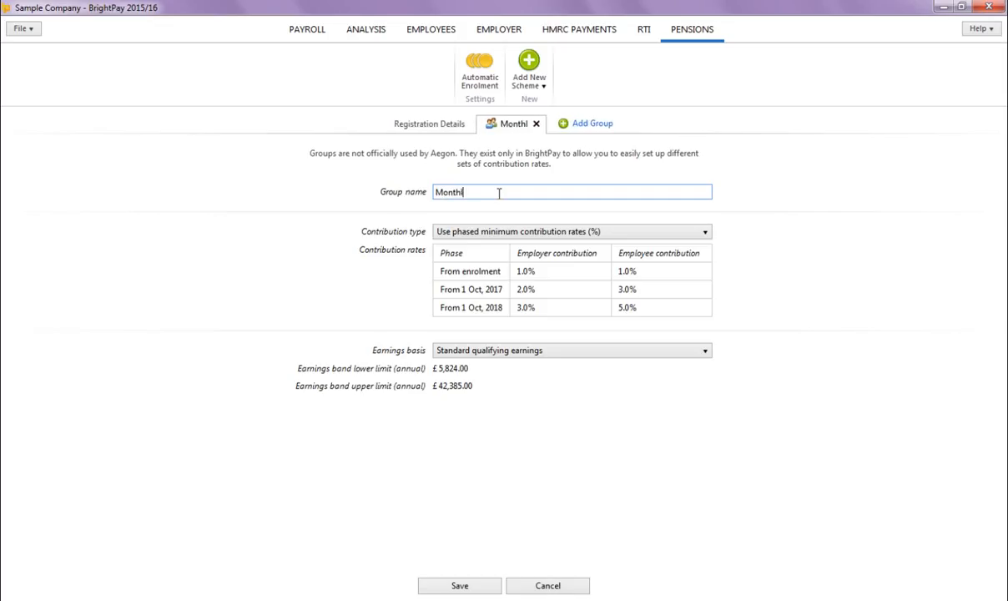
pyautogui.click(500, 235)
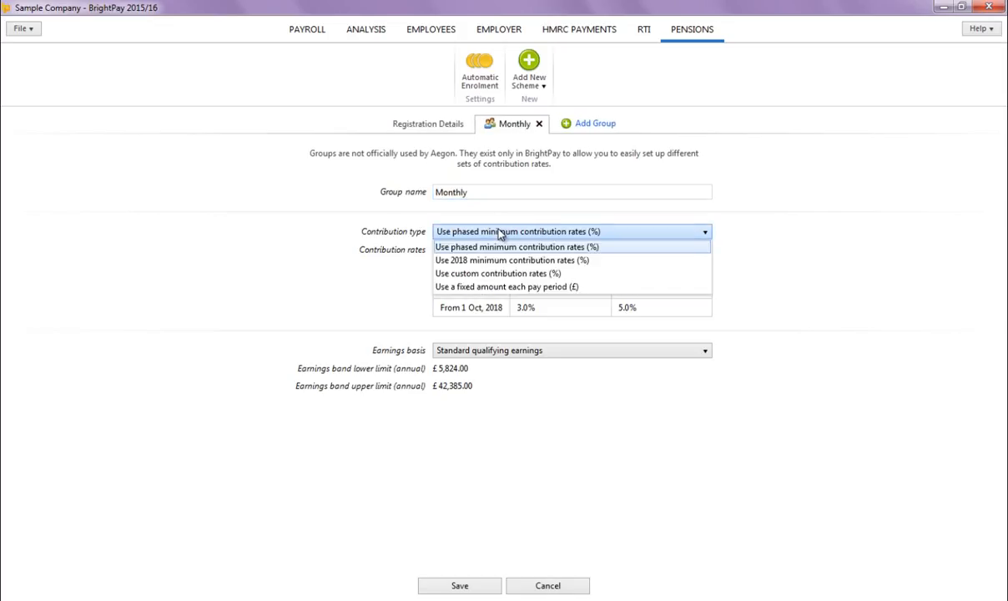
pyautogui.click(501, 233)
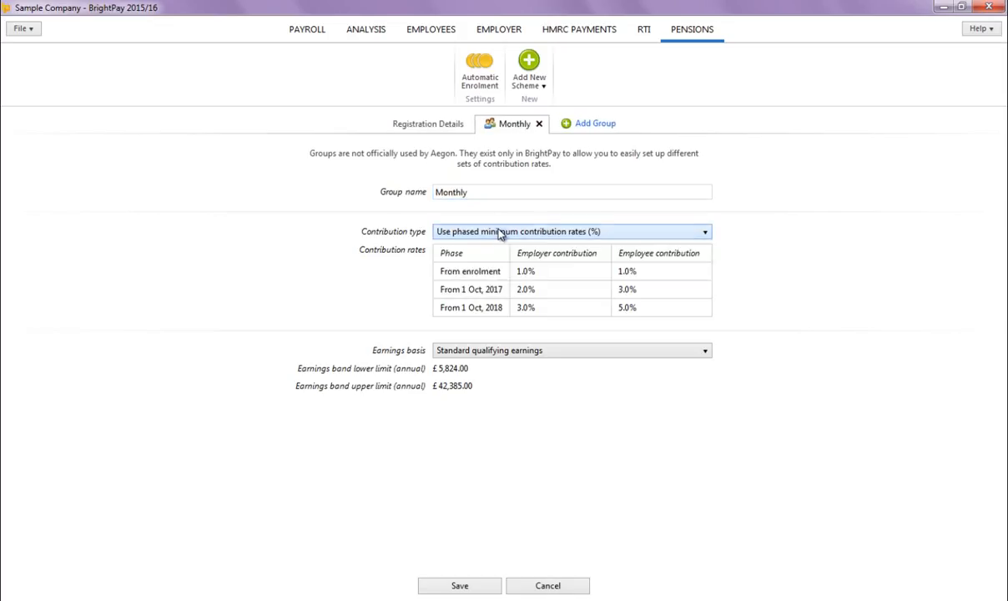
pyautogui.click(497, 354)
pyautogui.click(498, 353)
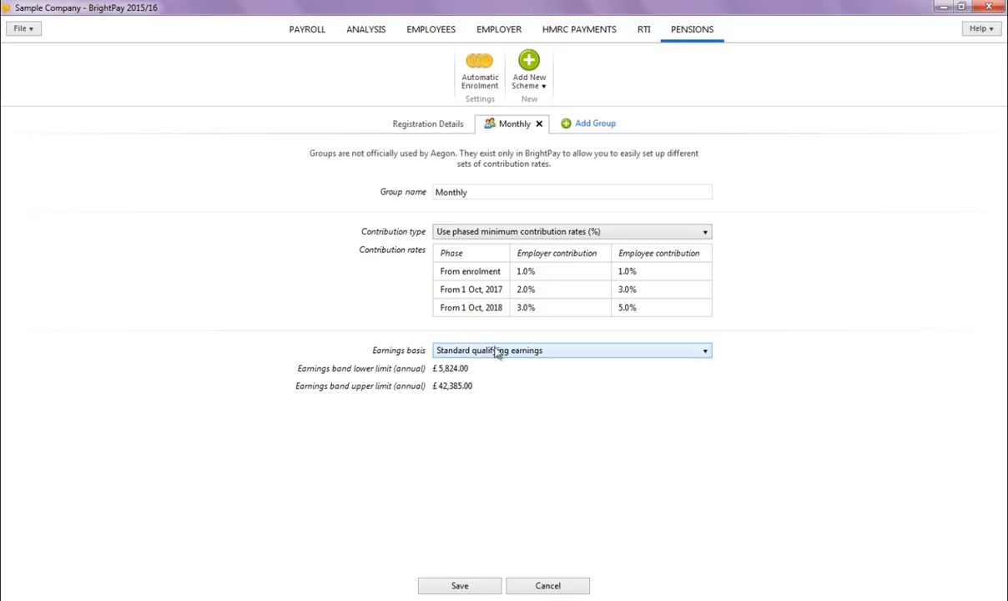
# Step: Add a second group, remove it again, and save the Aegon scheme
pyautogui.click(577, 123)
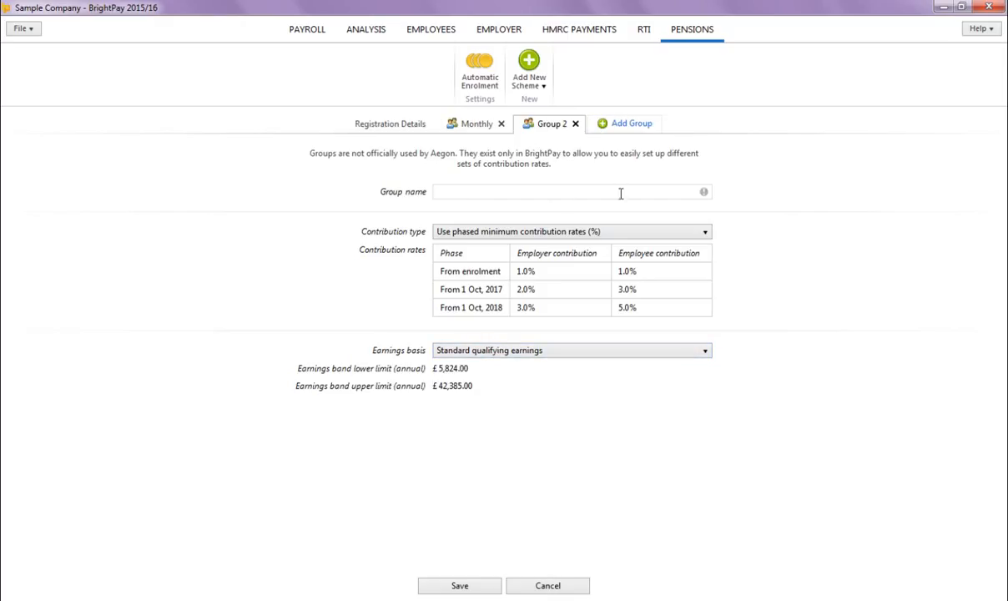
pyautogui.click(576, 124)
pyautogui.click(486, 327)
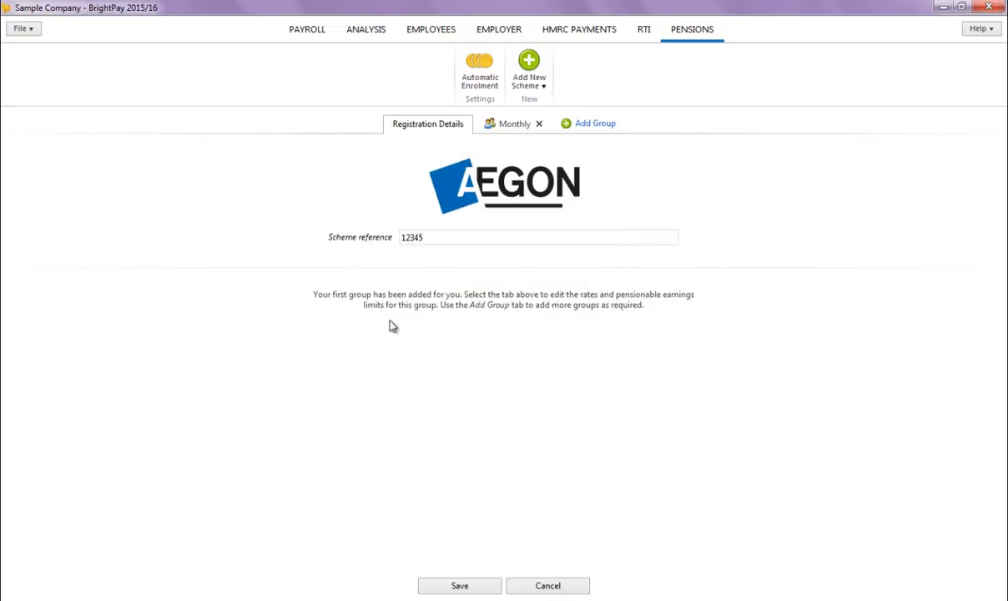
pyautogui.click(465, 588)
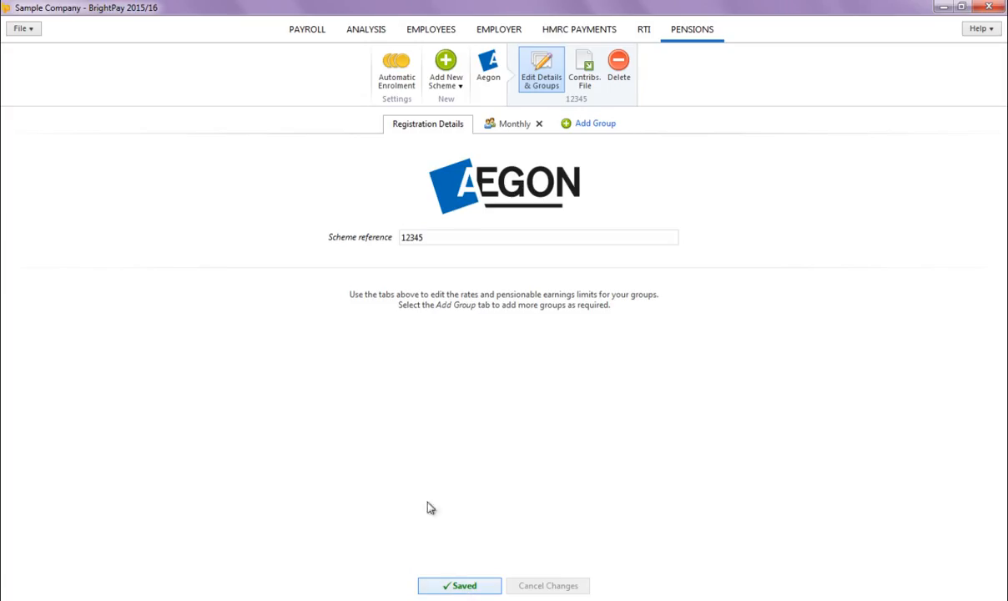
# Step: Enrol the first employee in the Monthly group for the month ending 31 May, with enrolment date 1 May, 2015
pyautogui.click(305, 32)
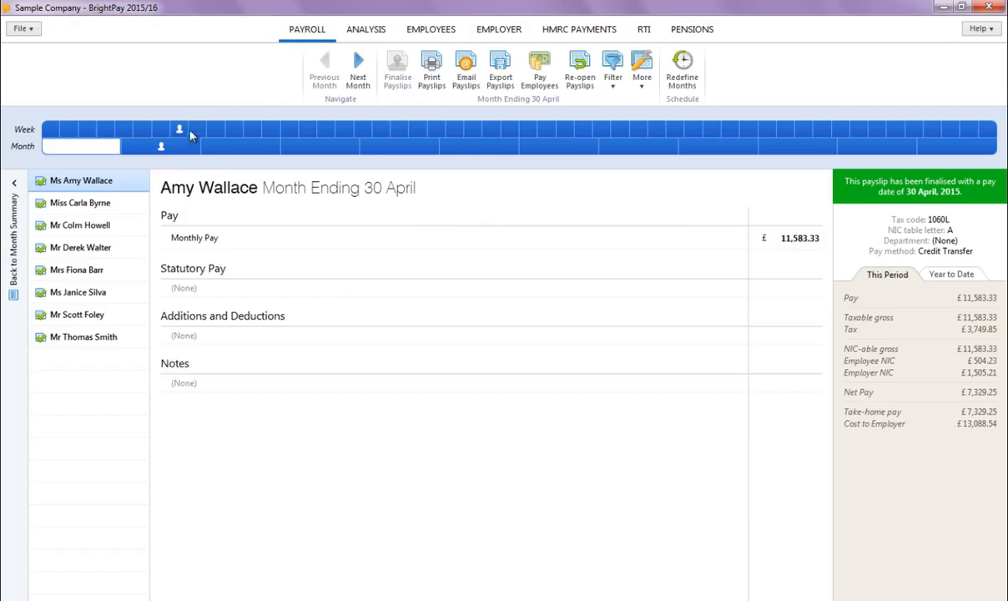
pyautogui.click(161, 148)
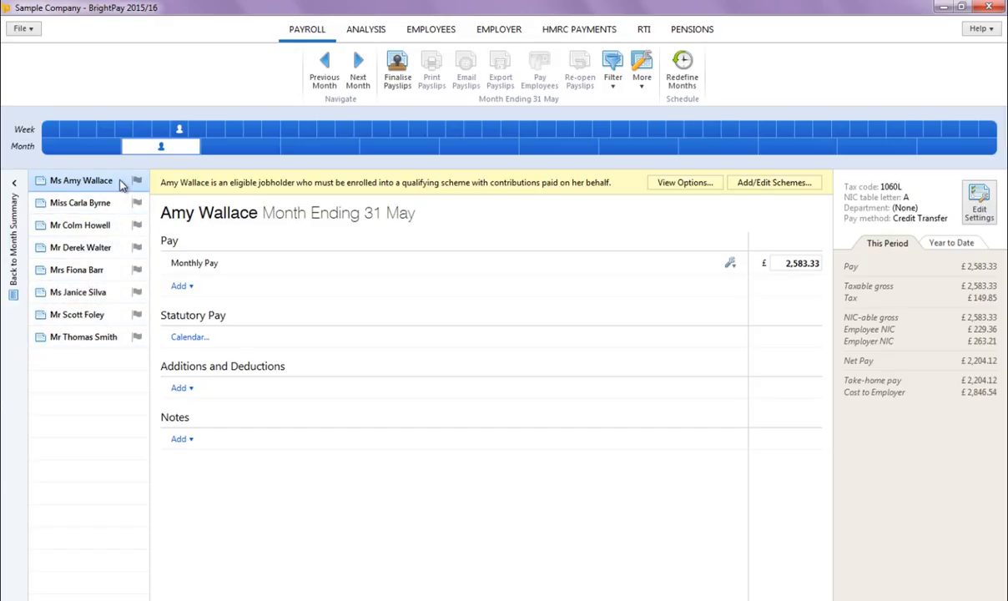
pyautogui.click(679, 190)
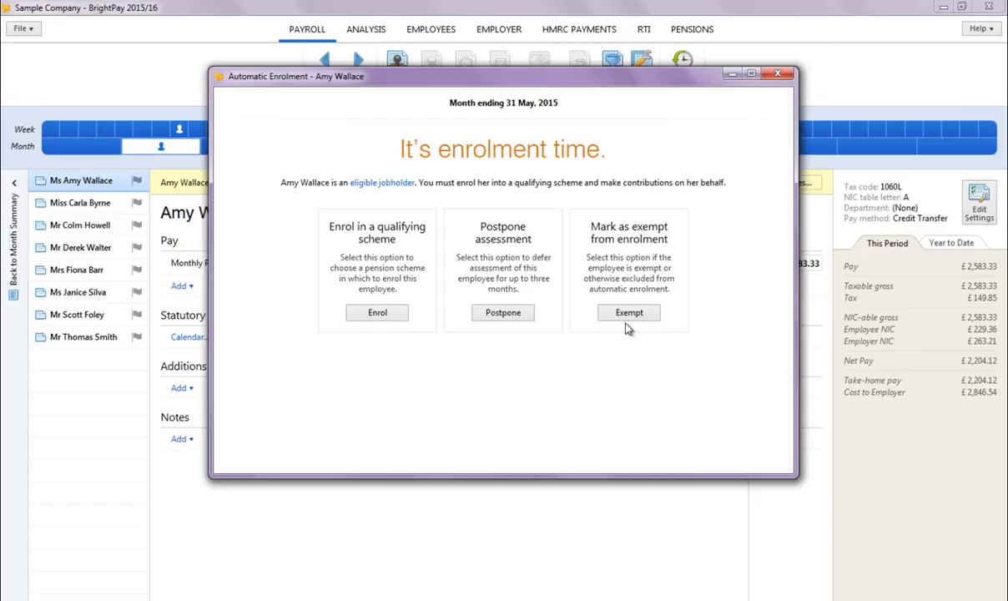
pyautogui.click(396, 320)
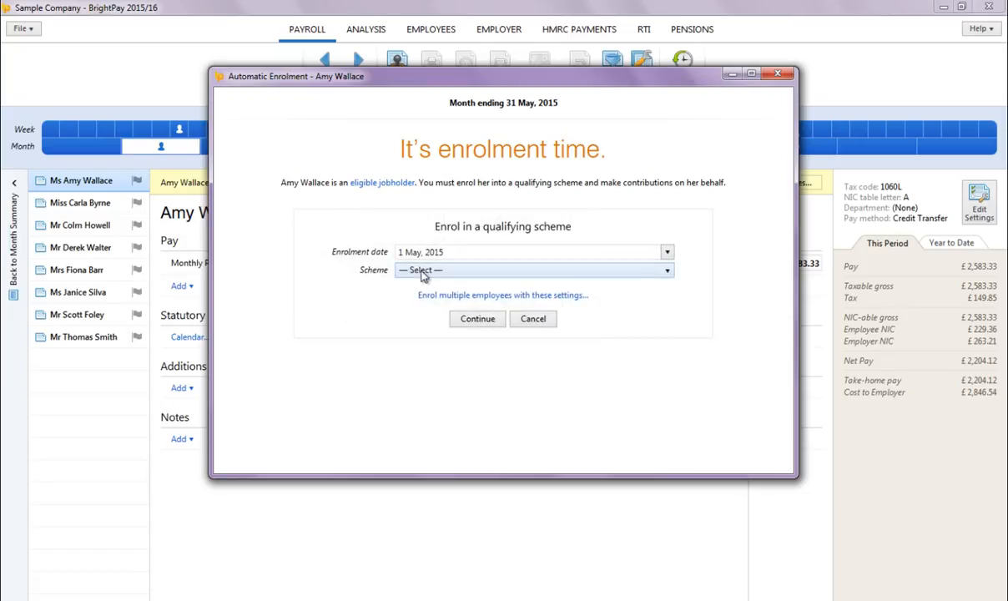
pyautogui.click(422, 271)
pyautogui.click(430, 301)
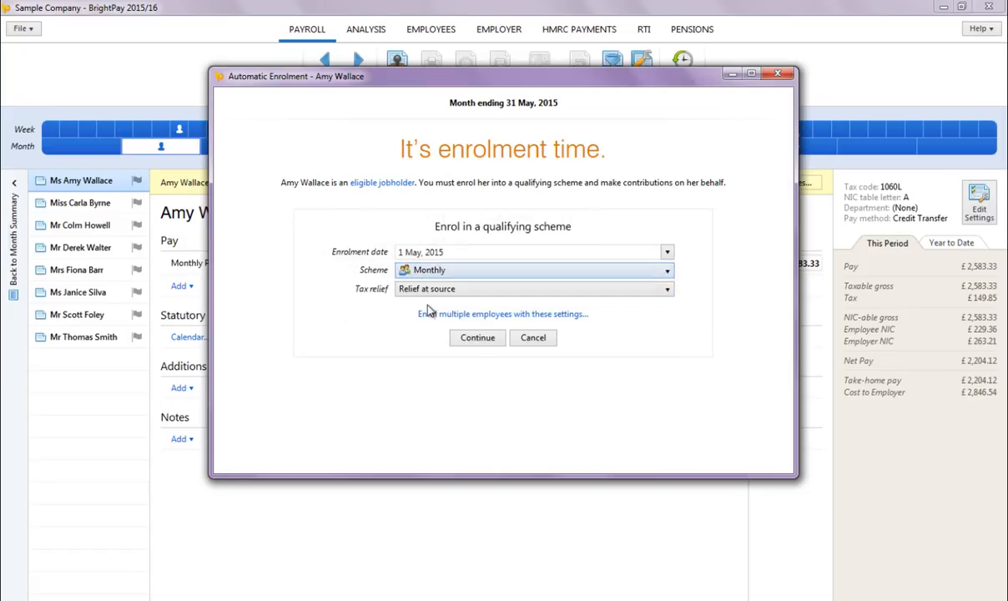
pyautogui.click(477, 337)
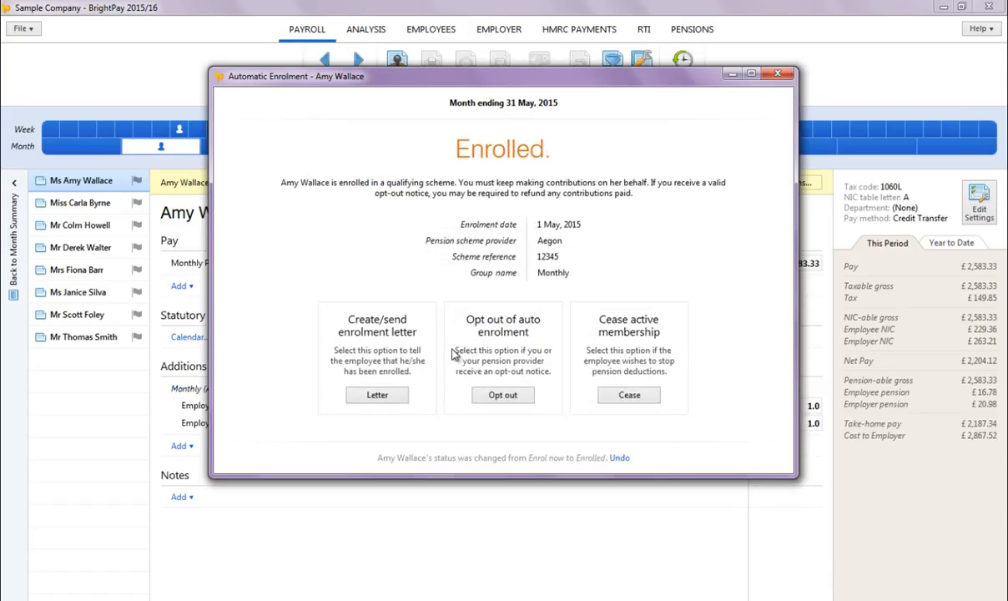
# Step: Mark this employee's enrolment letter as done and close the enrolment dialog
pyautogui.click(377, 395)
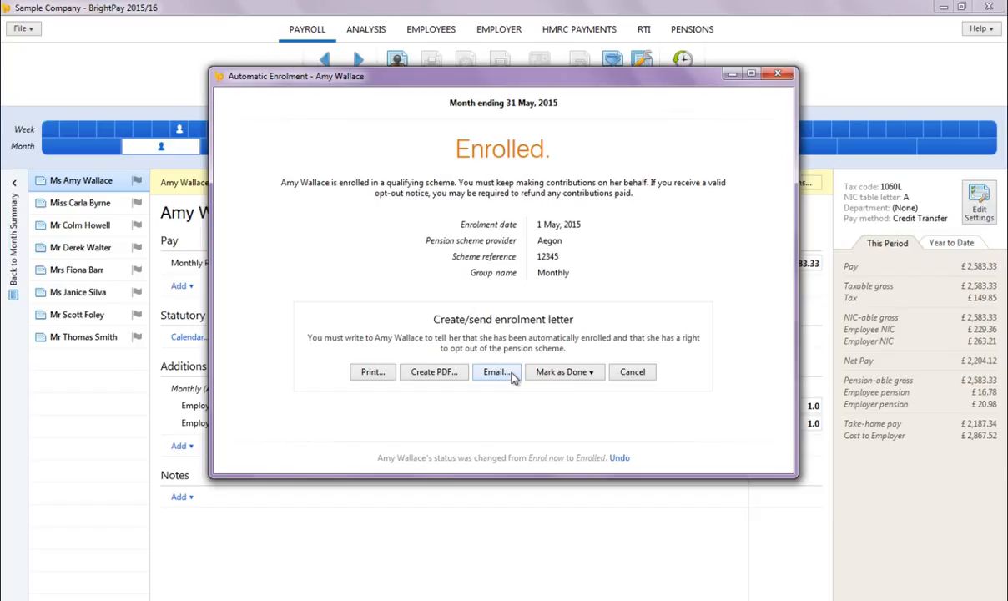
pyautogui.click(572, 373)
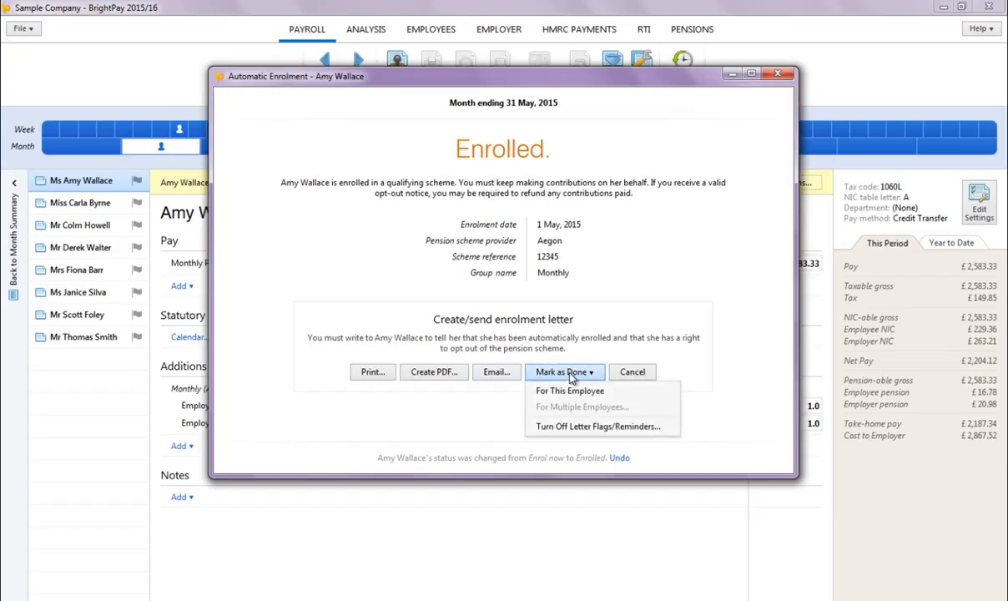
pyautogui.click(571, 392)
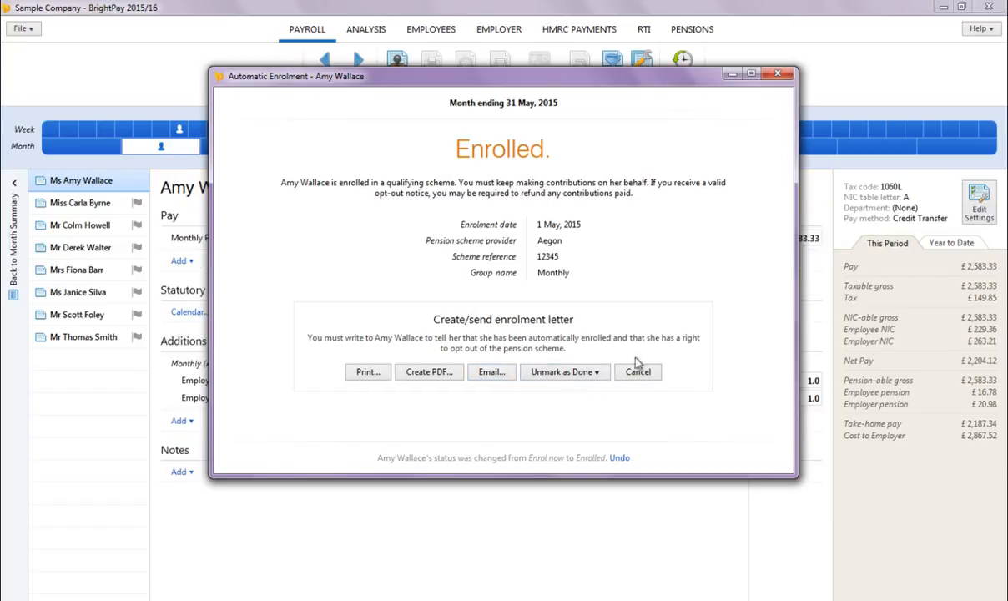
pyautogui.click(776, 78)
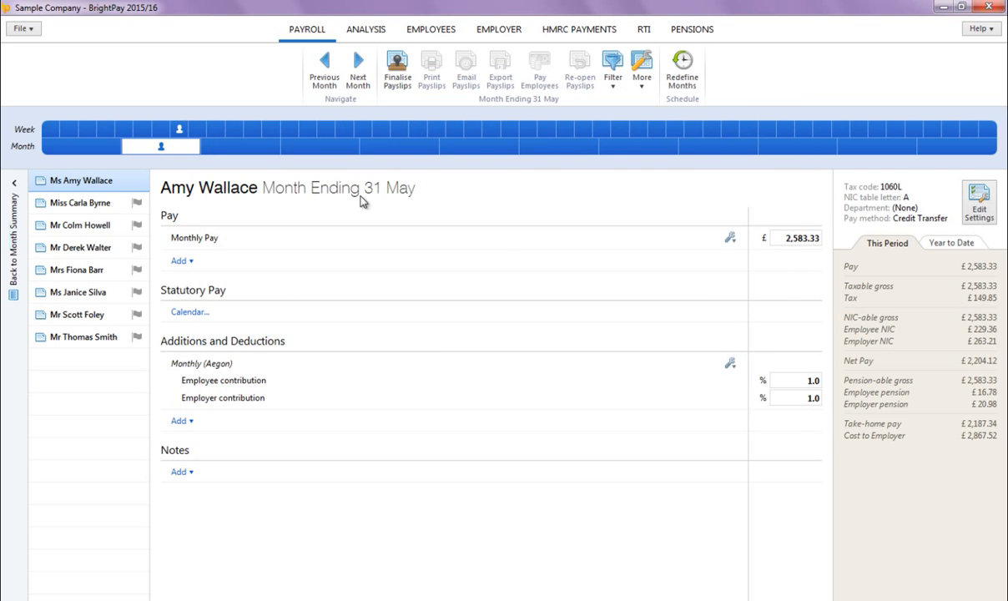
# Step: Review the automatic enrolment options for the second and third employees without changing them
pyautogui.click(117, 208)
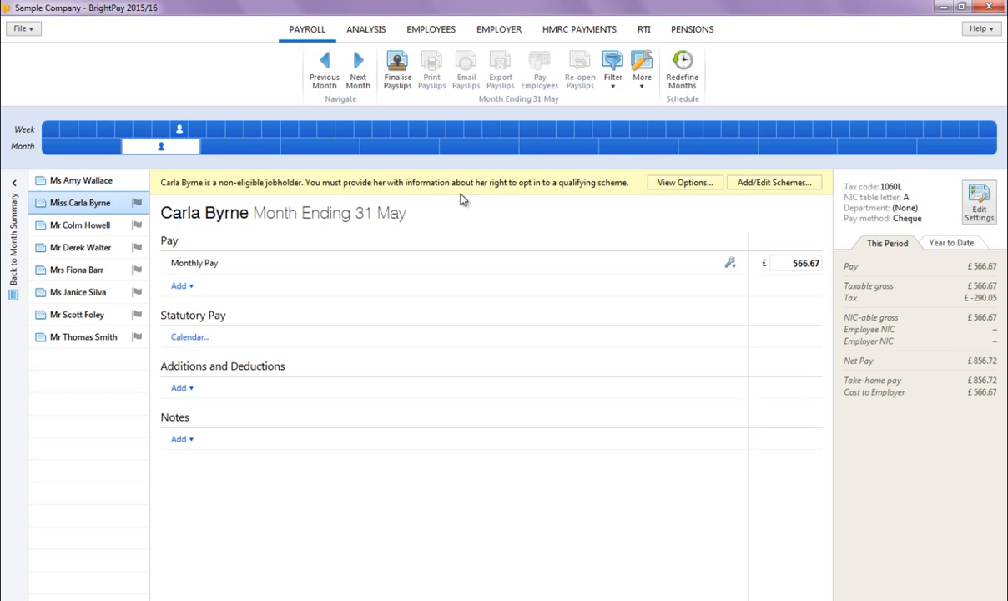
pyautogui.click(686, 183)
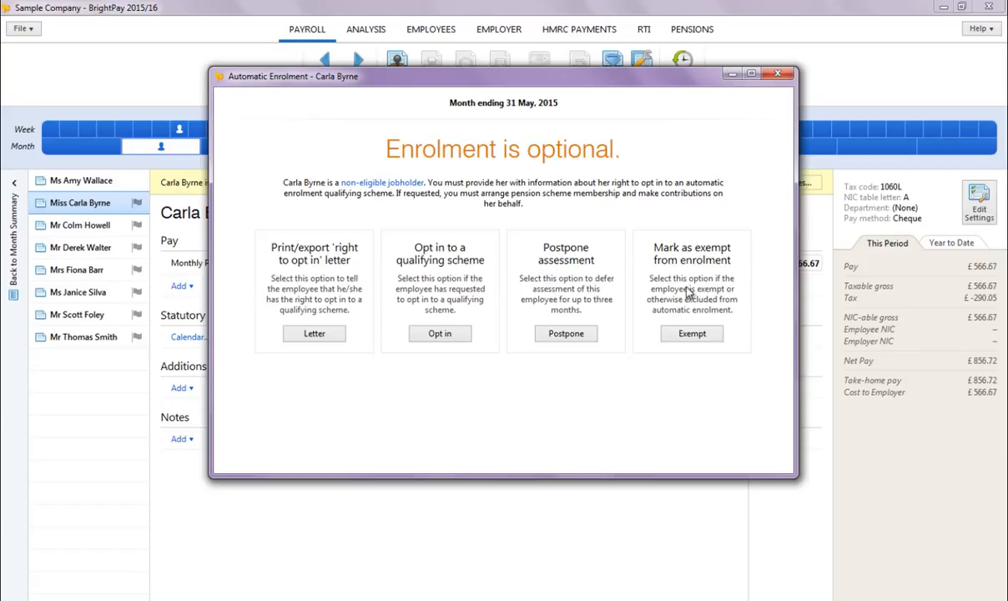
pyautogui.click(731, 75)
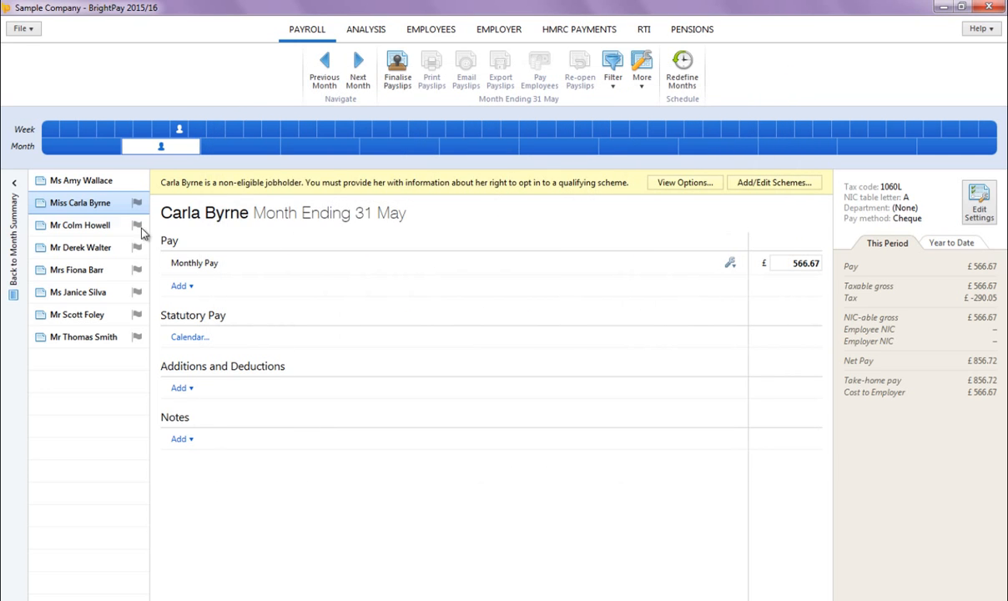
pyautogui.click(121, 225)
pyautogui.click(668, 183)
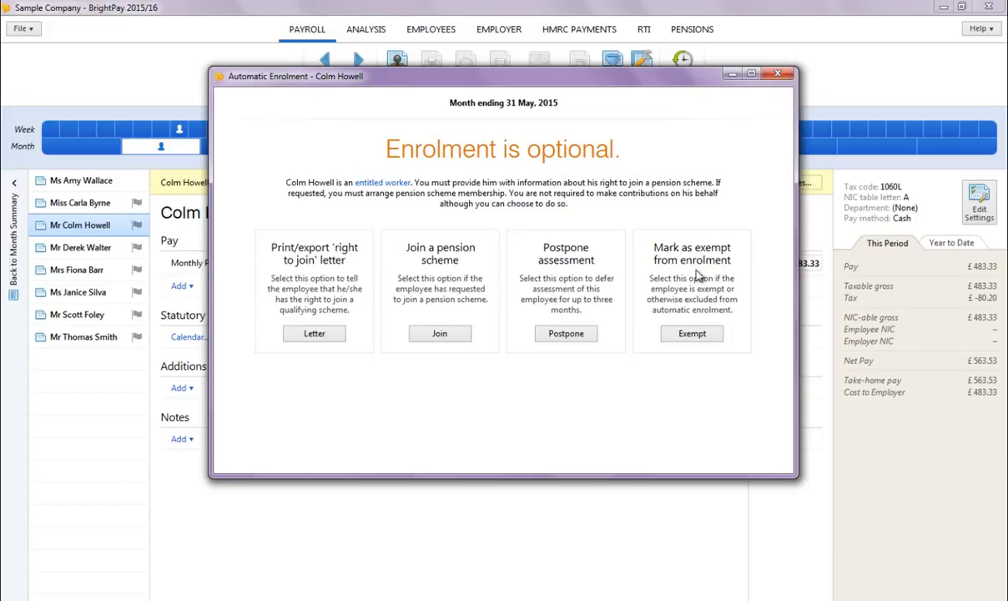
pyautogui.click(776, 75)
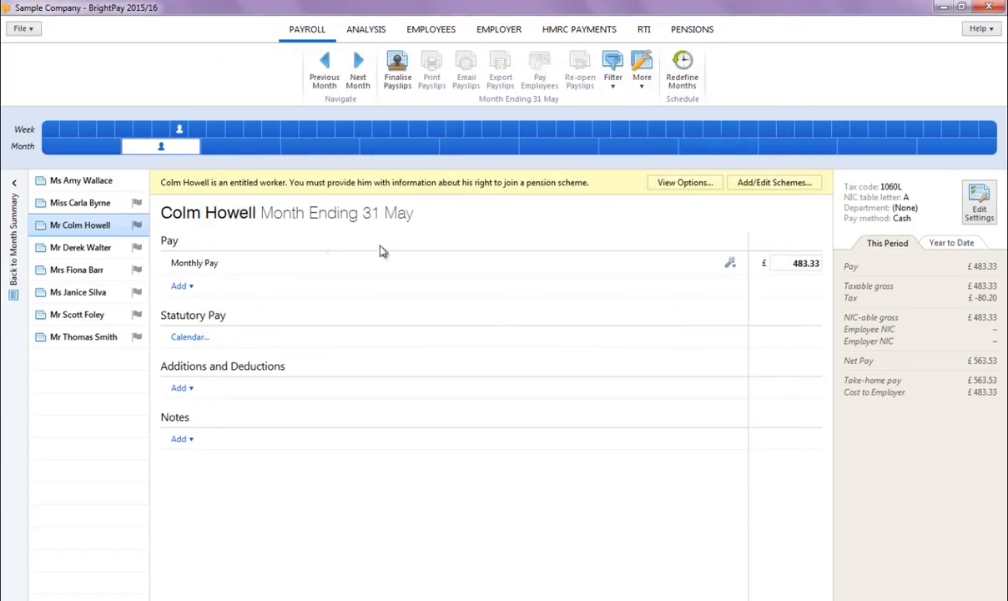
# Step: Enrol the fourth employee in the Monthly group together with the other selected eligible employees
pyautogui.click(87, 256)
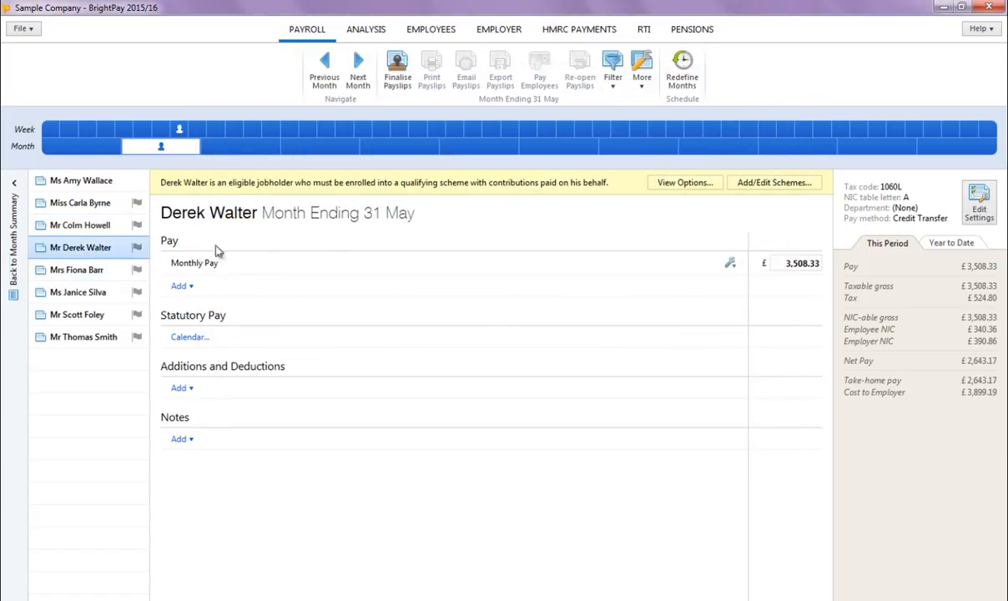
pyautogui.click(680, 185)
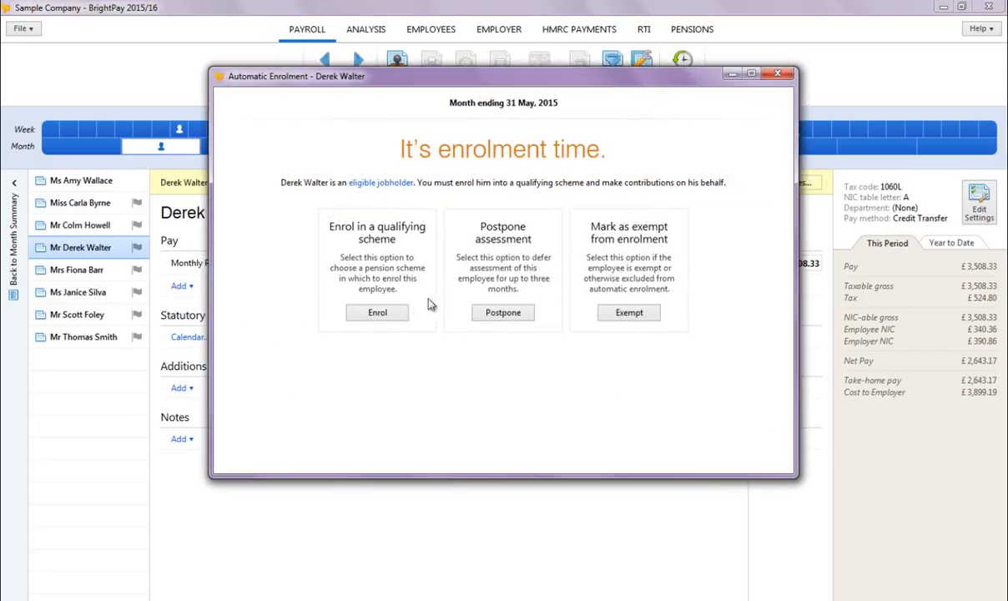
pyautogui.click(389, 314)
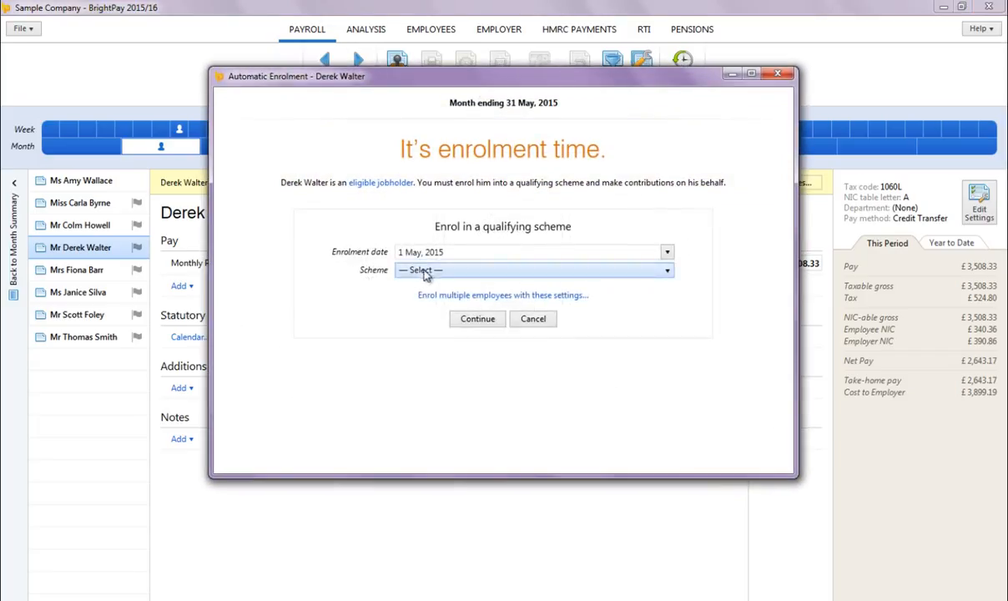
pyautogui.click(427, 272)
pyautogui.click(435, 301)
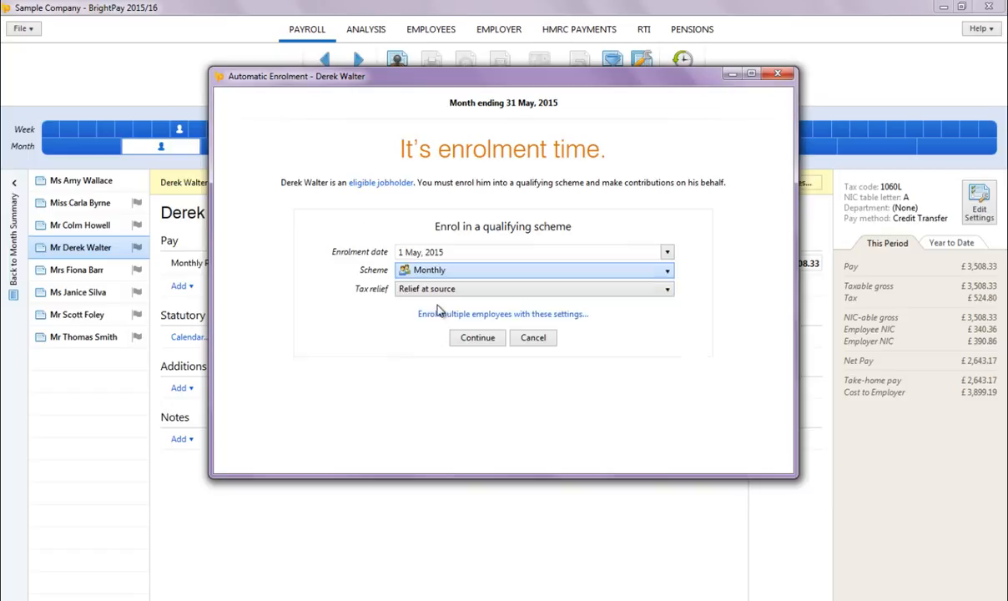
pyautogui.click(494, 315)
pyautogui.click(407, 253)
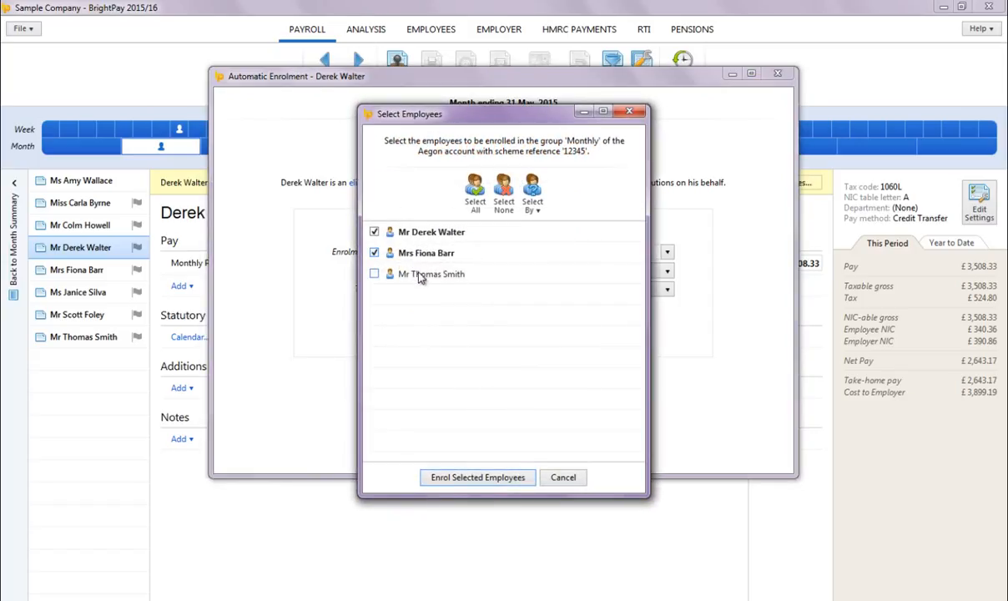
pyautogui.click(421, 276)
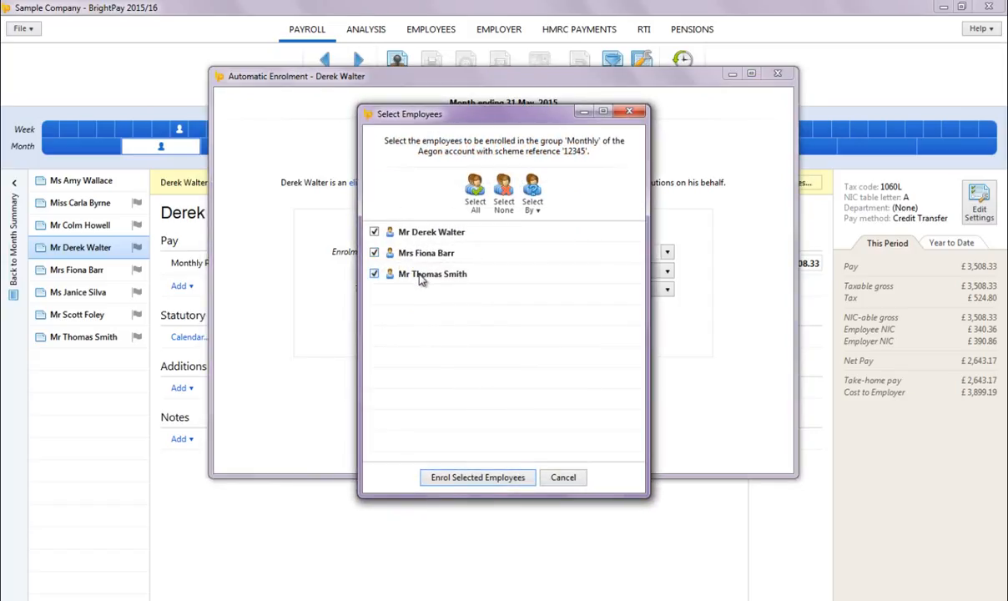
pyautogui.click(488, 480)
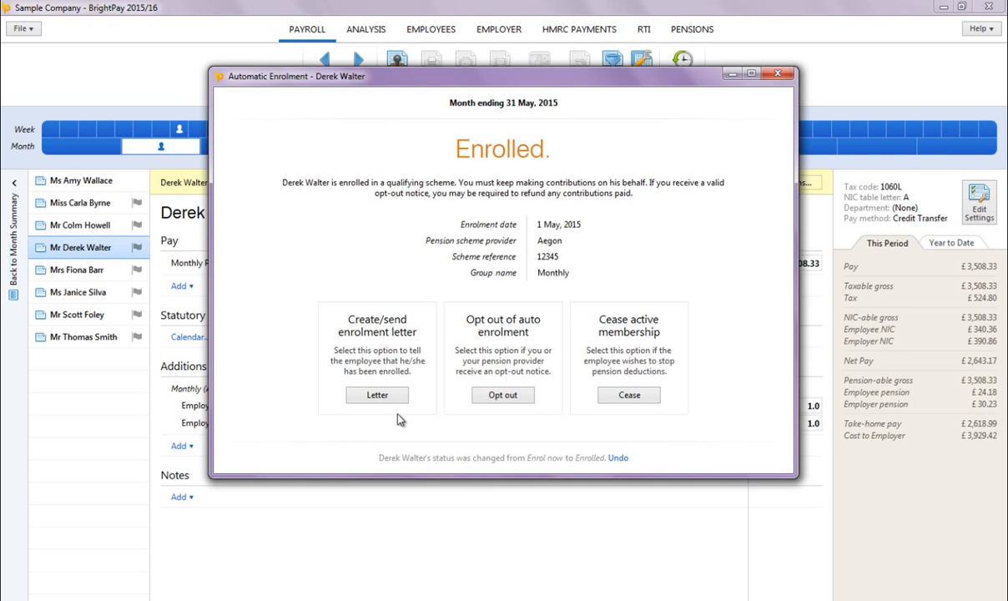
# Step: Mark the enrolment letters as done for this employee and the other two enrolled employees, then close the enrolment dialog
pyautogui.click(378, 396)
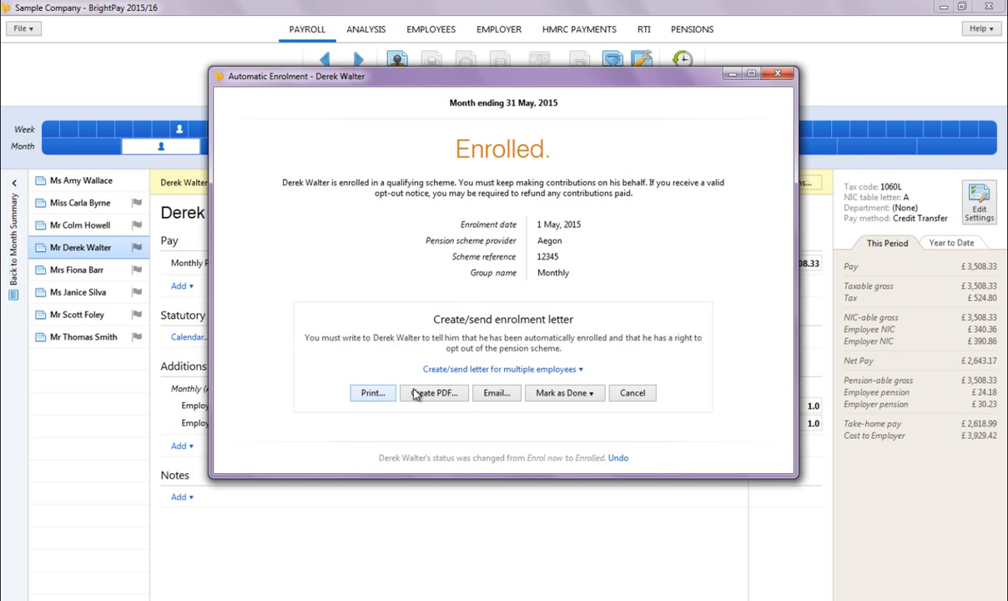
pyautogui.click(567, 370)
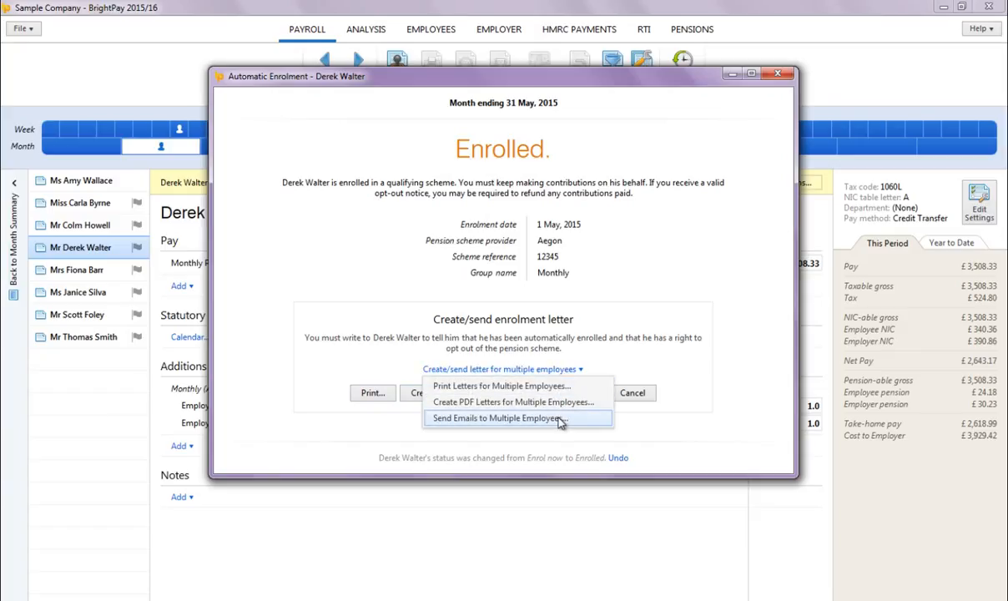
pyautogui.click(587, 354)
pyautogui.click(584, 396)
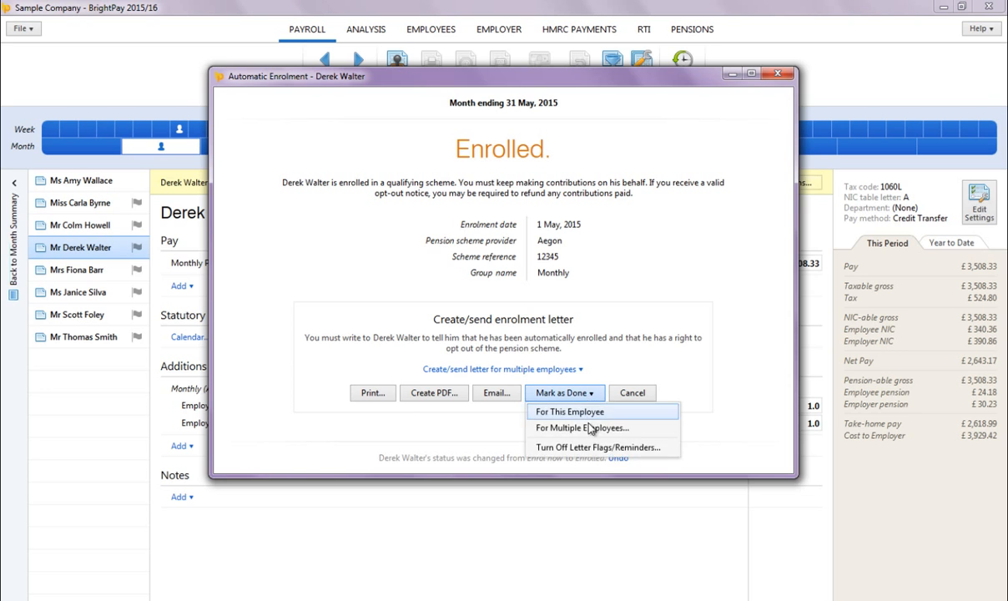
pyautogui.click(590, 428)
pyautogui.click(399, 250)
pyautogui.click(403, 271)
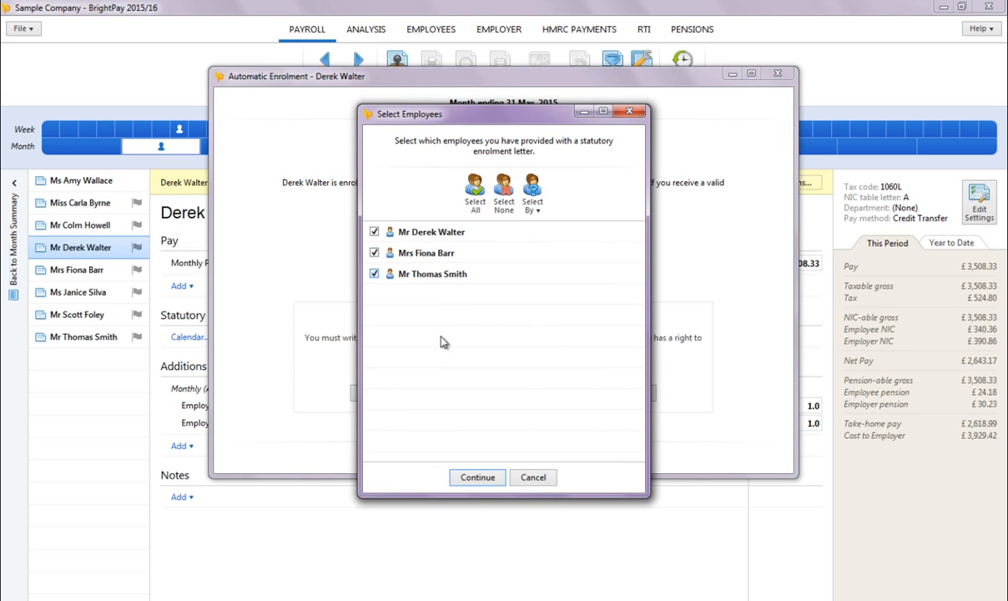
pyautogui.click(477, 476)
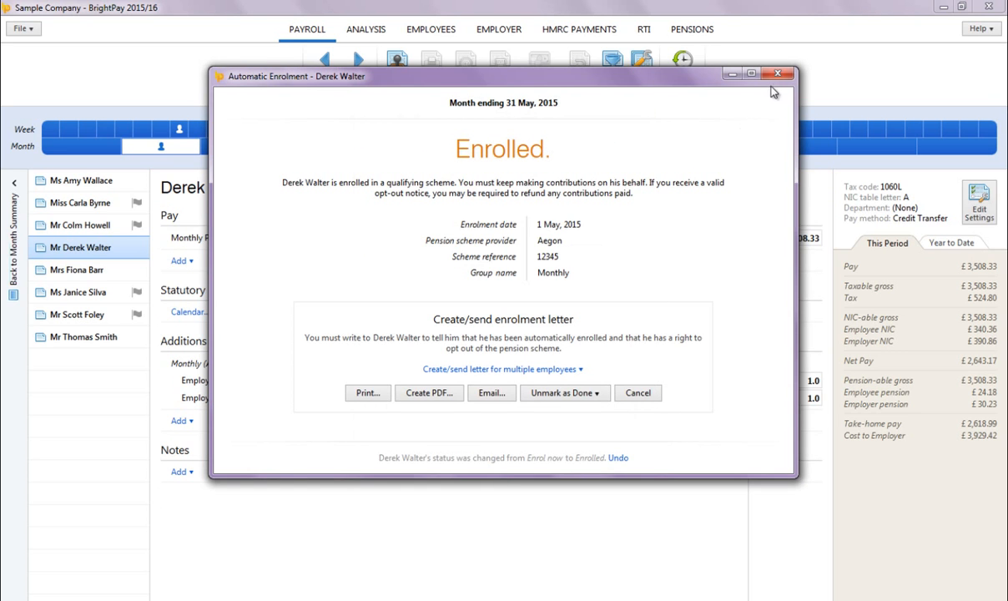
pyautogui.click(777, 73)
# Step: Postpone the sixth employee's automatic enrolment assessment with a deferral date of 1 August, 2015
pyautogui.click(107, 296)
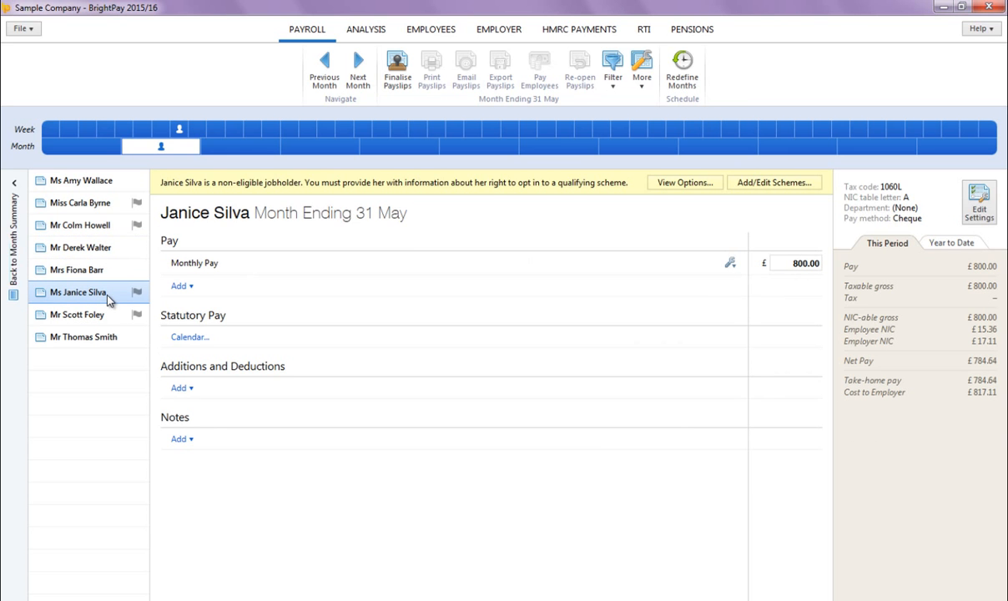
pyautogui.click(674, 191)
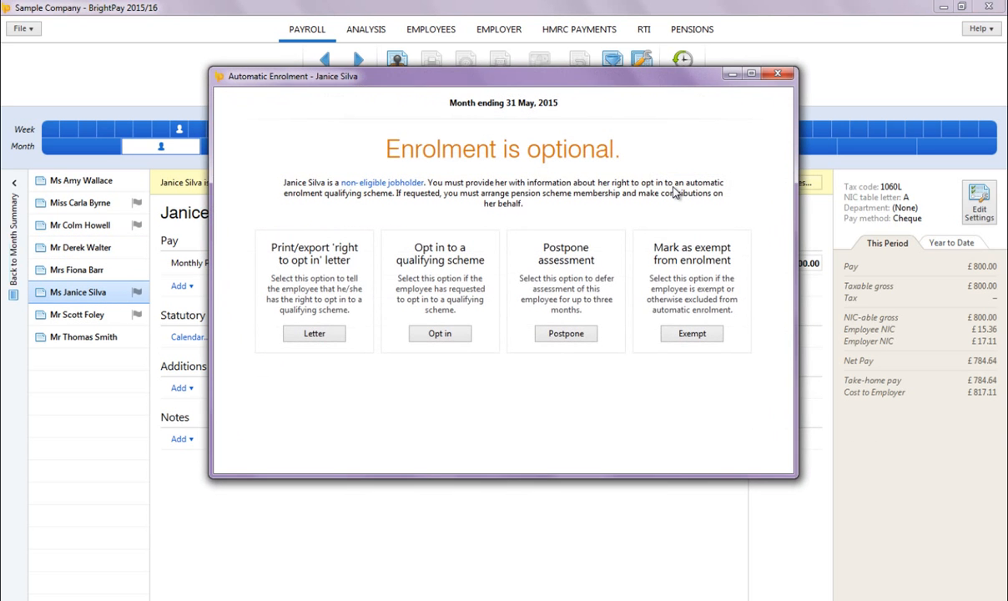
pyautogui.click(561, 332)
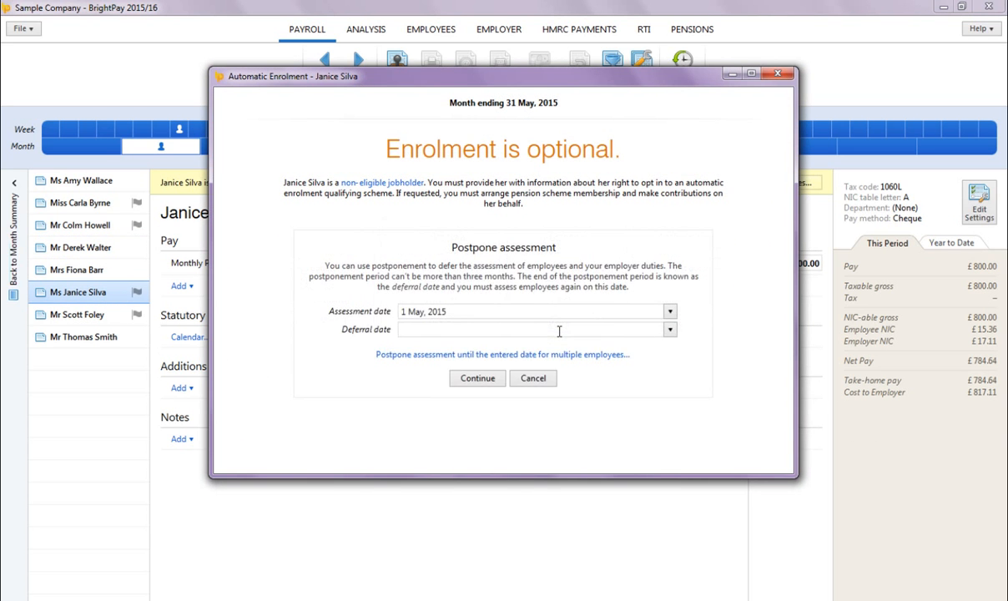
pyautogui.click(670, 329)
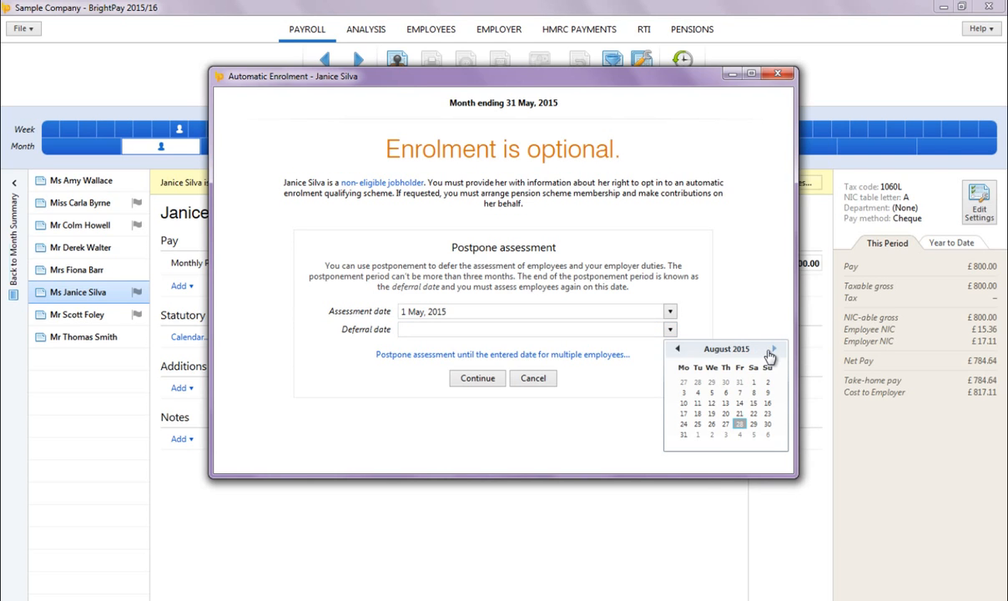
pyautogui.click(753, 381)
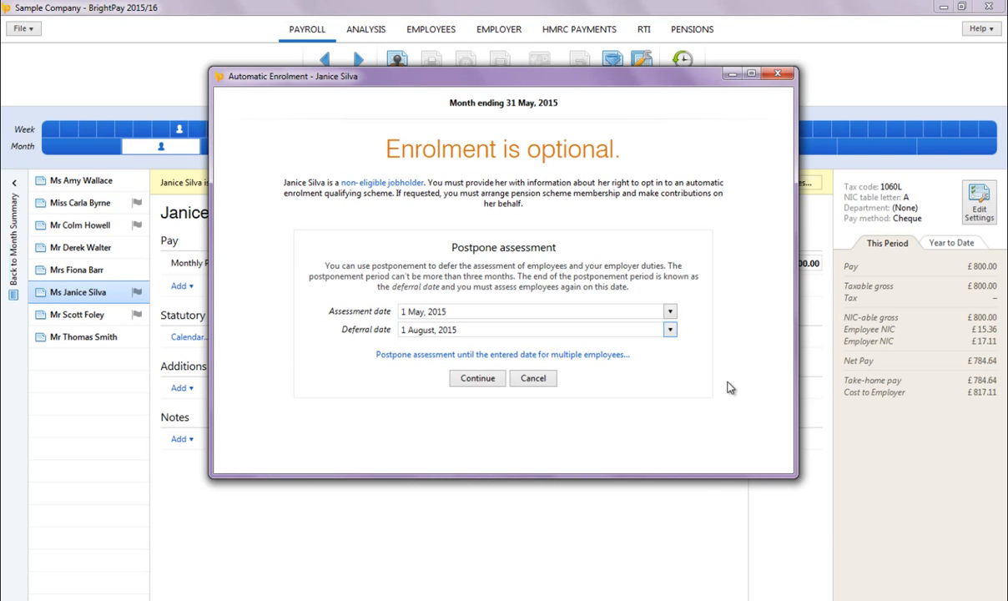
pyautogui.click(479, 380)
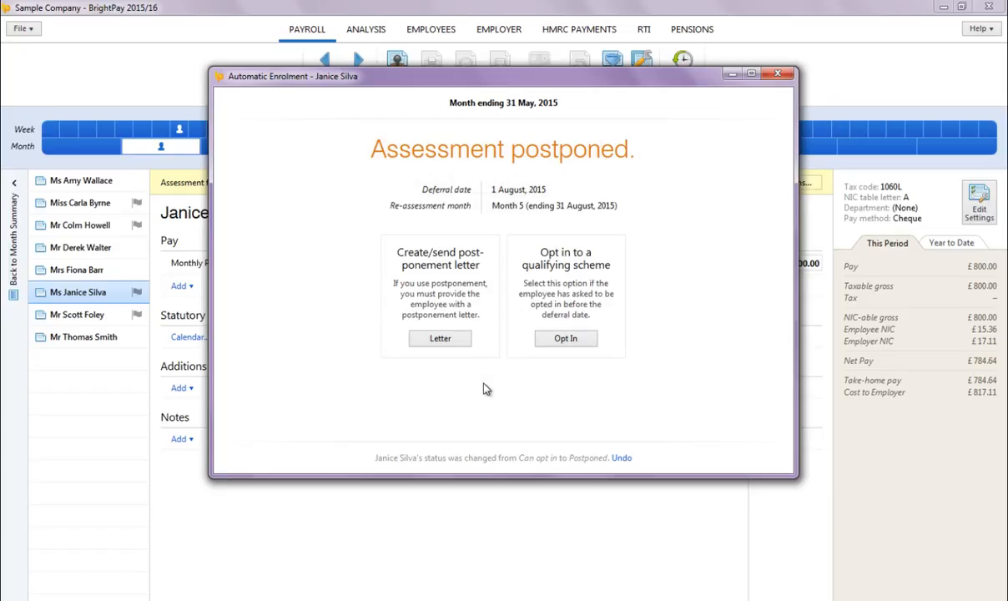
# Step: Mark this employee's postponement letter as done and close the enrolment dialog
pyautogui.click(442, 342)
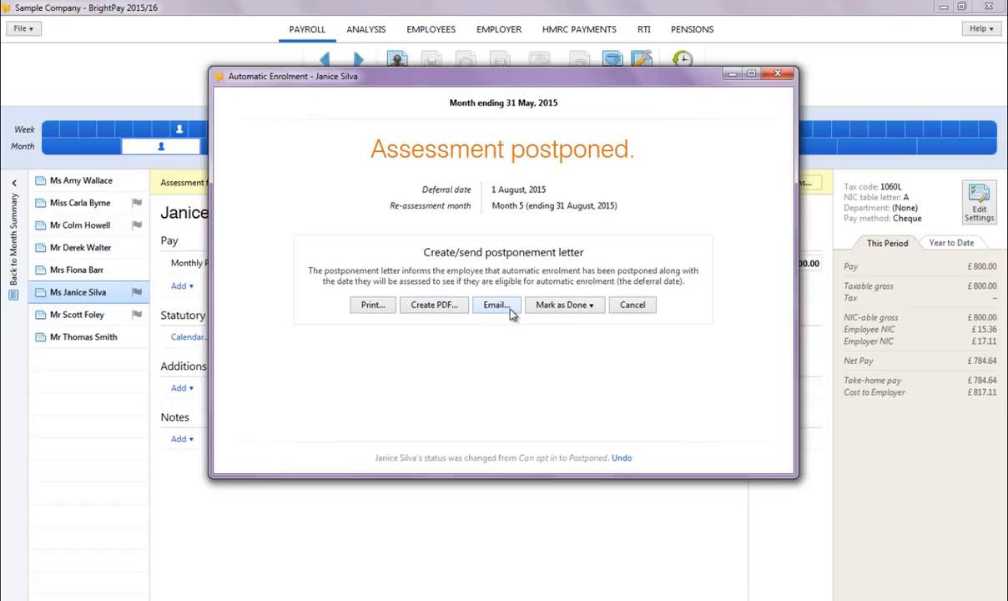
pyautogui.click(568, 306)
pyautogui.click(579, 322)
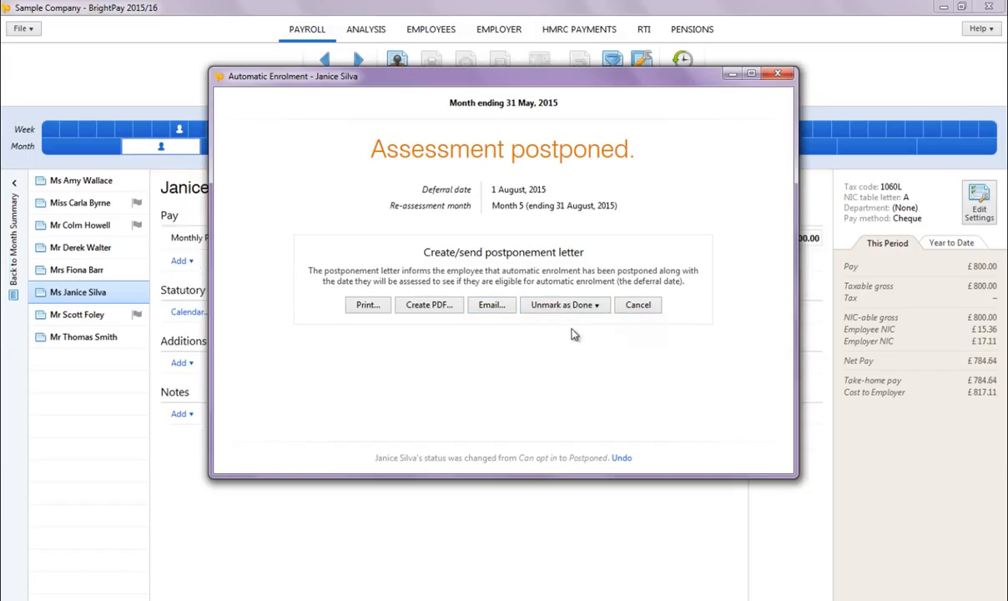
pyautogui.click(777, 75)
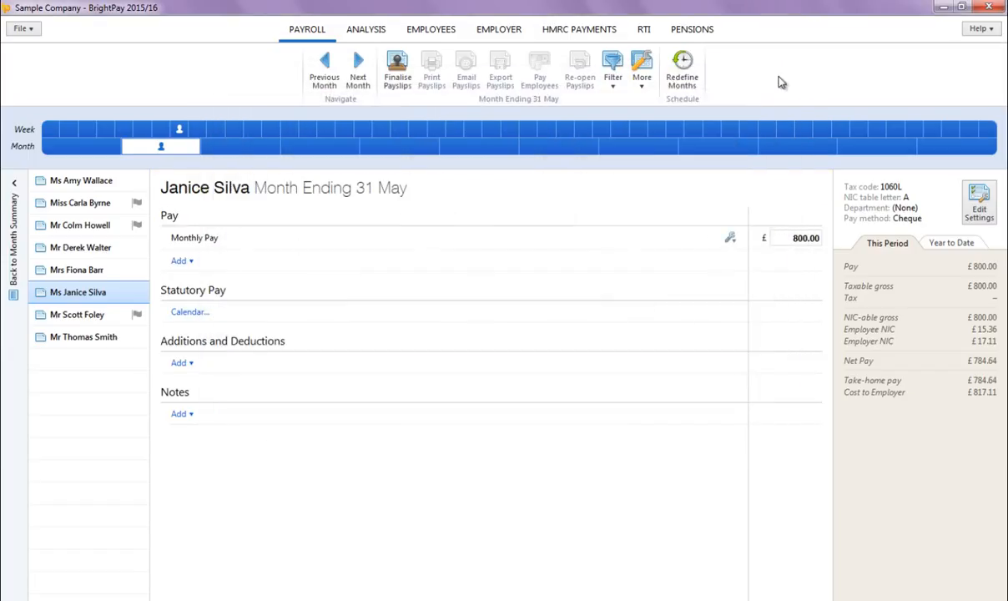
# Step: Postpone assessment until 1 August, 2015 for the seventh employee together with the second and third employees
pyautogui.click(119, 324)
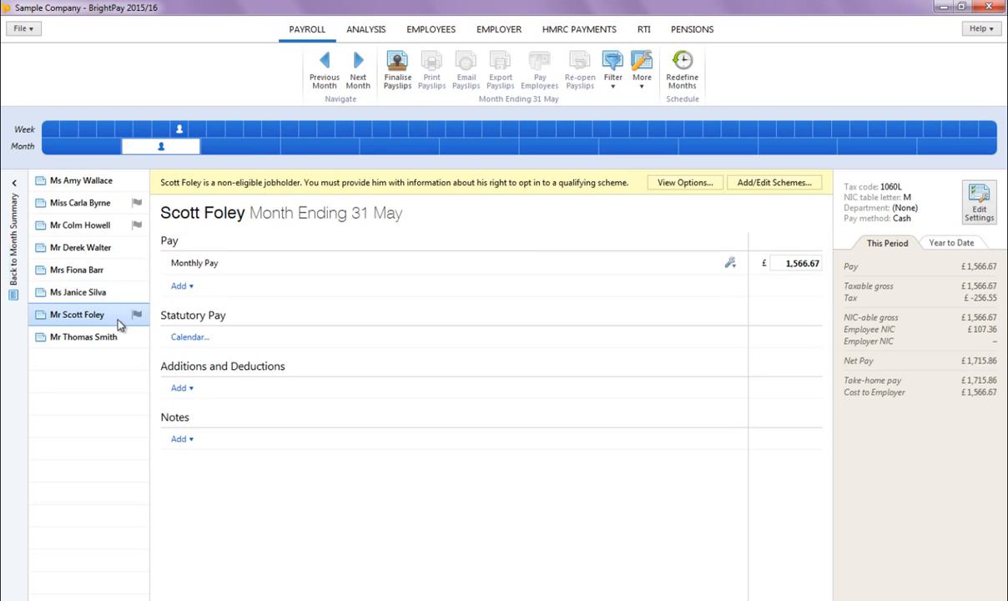
pyautogui.click(679, 189)
pyautogui.click(567, 330)
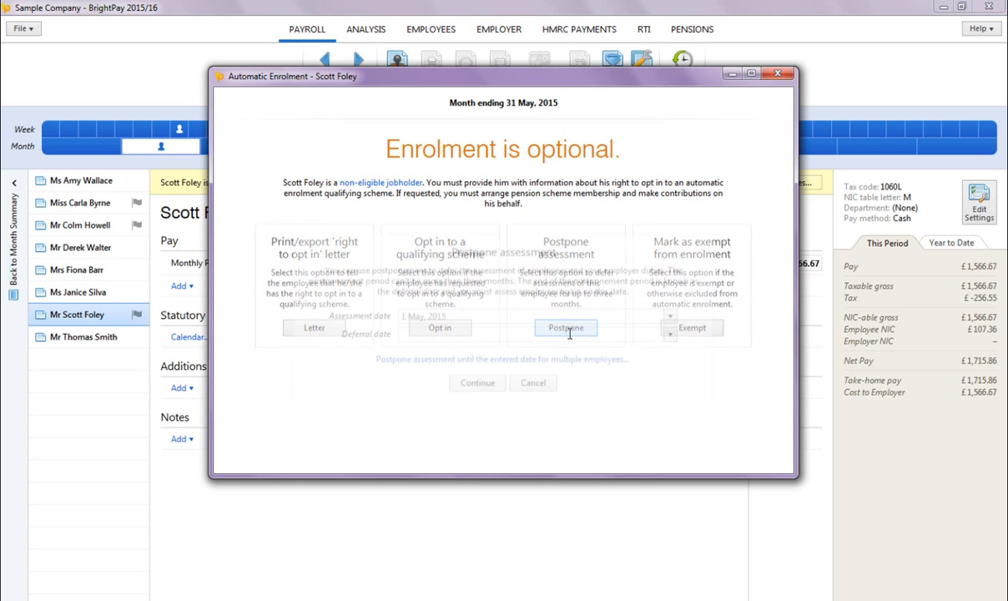
pyautogui.click(669, 330)
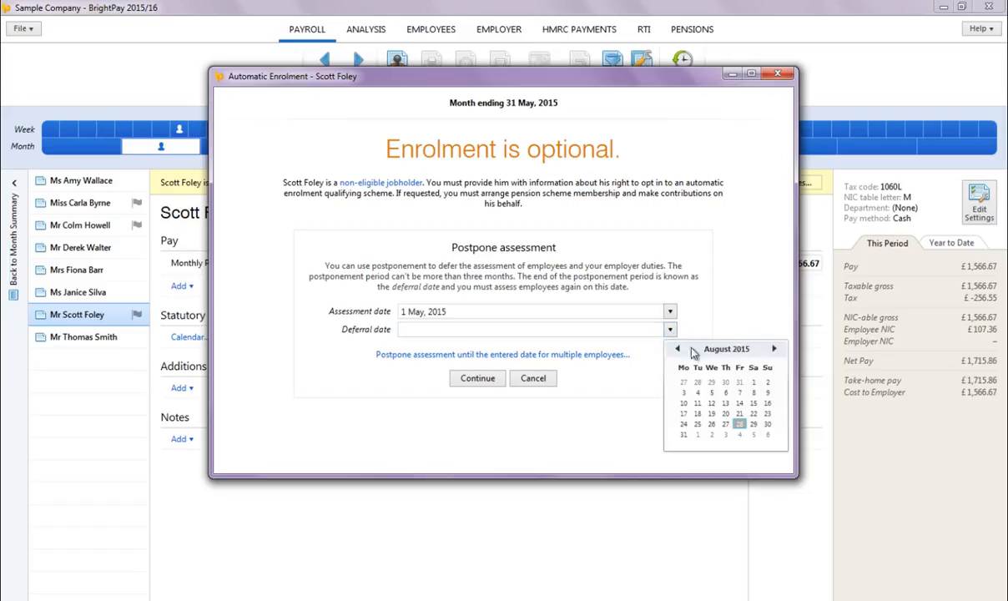
pyautogui.click(752, 383)
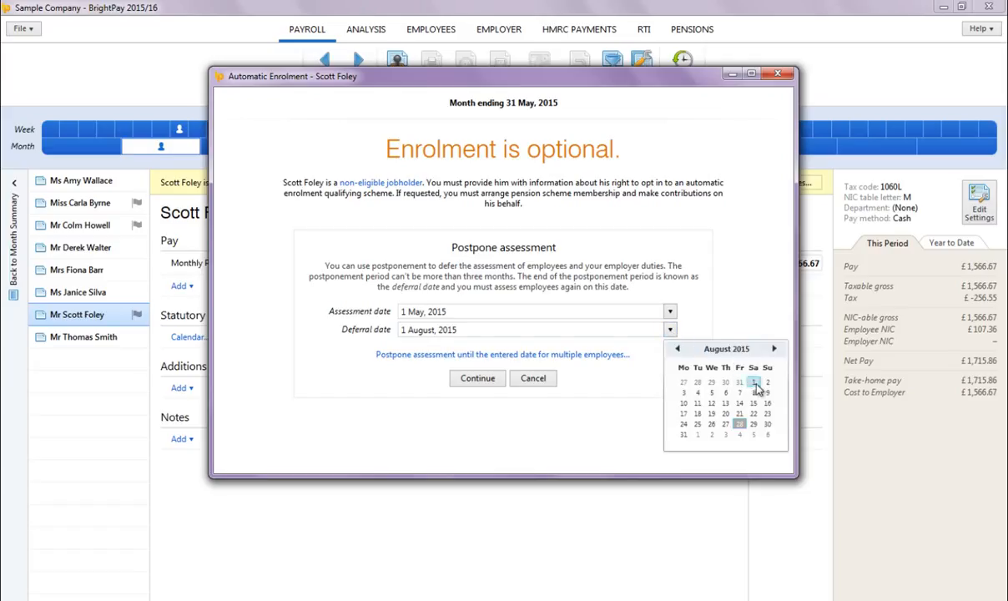
pyautogui.click(555, 355)
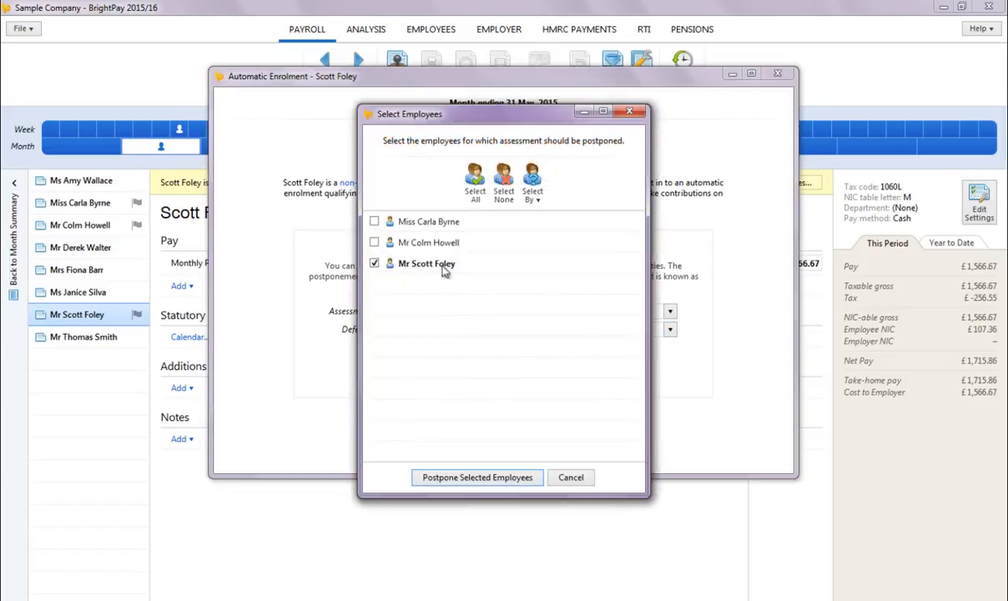
pyautogui.click(417, 242)
pyautogui.click(410, 221)
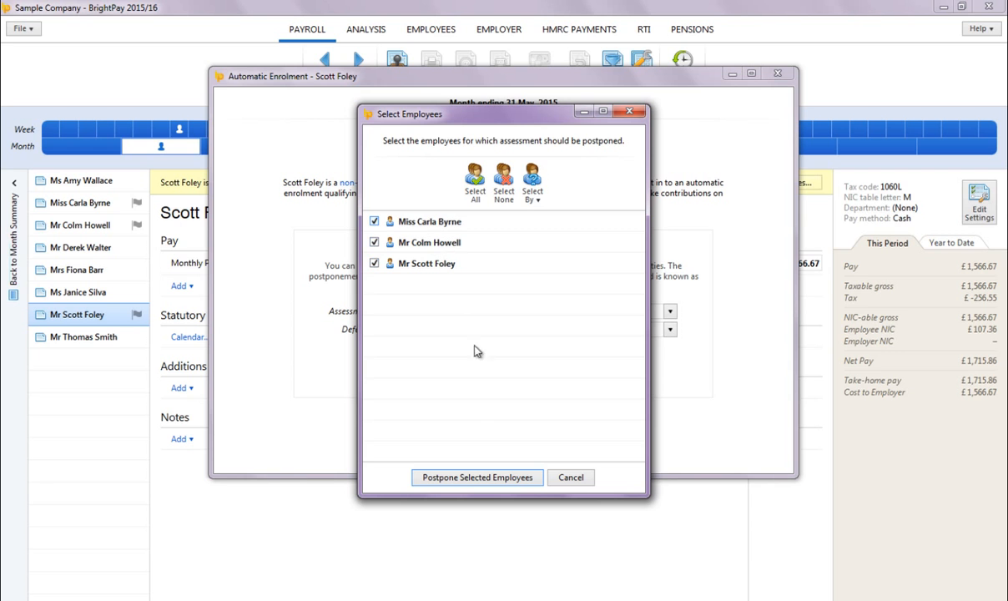
pyautogui.click(477, 477)
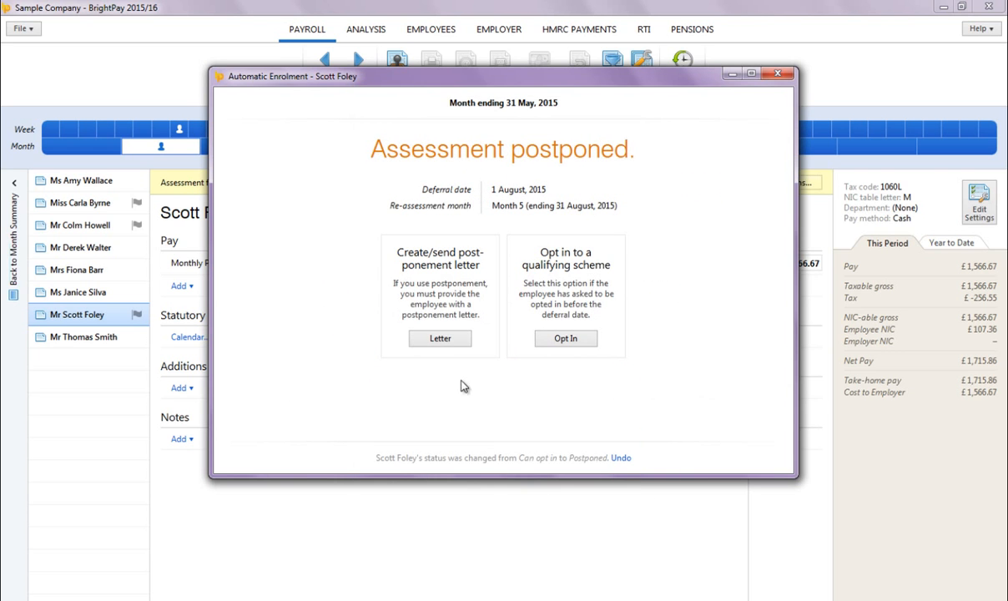
# Step: Mark the postponement letters as done for all three postponed employees and close the enrolment dialog
pyautogui.click(441, 338)
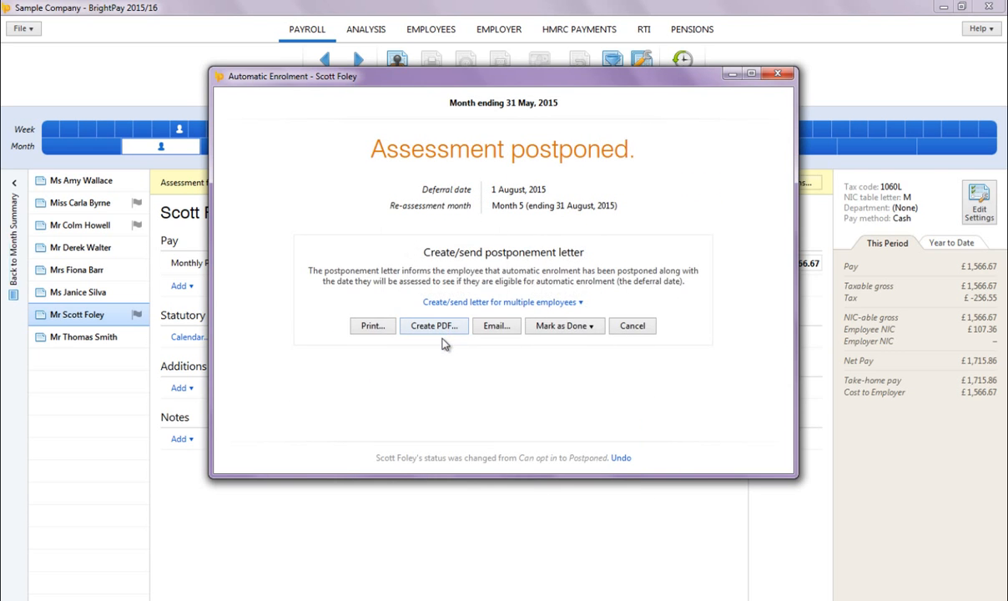
pyautogui.click(518, 302)
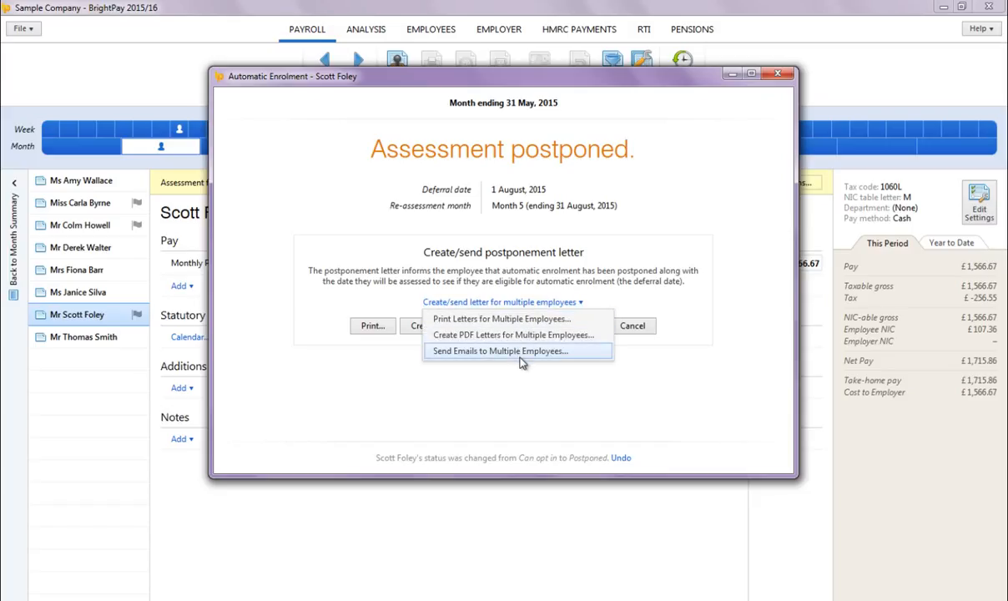
pyautogui.click(528, 378)
pyautogui.click(534, 325)
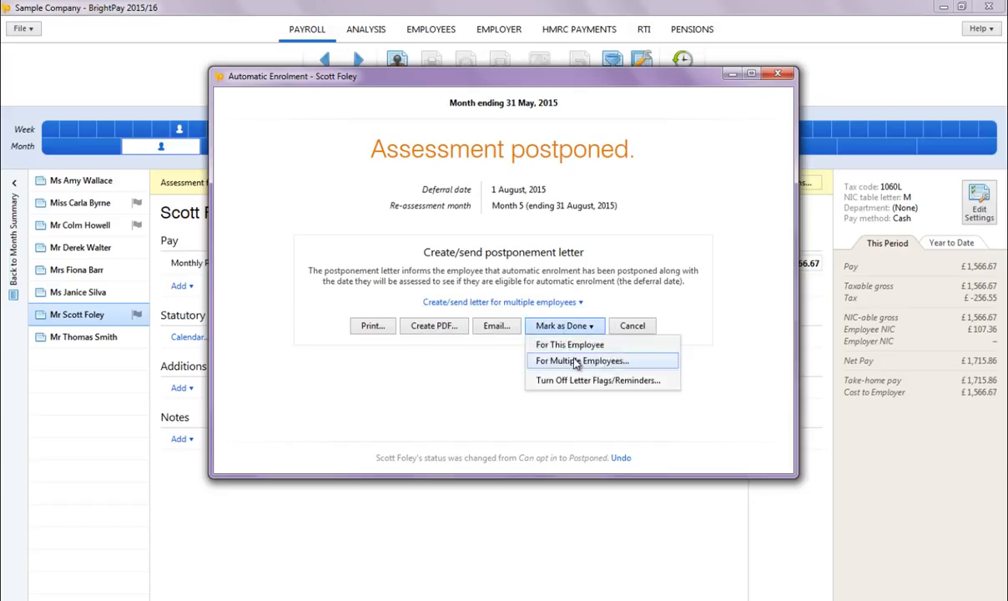
pyautogui.click(543, 351)
pyautogui.click(421, 253)
pyautogui.click(425, 232)
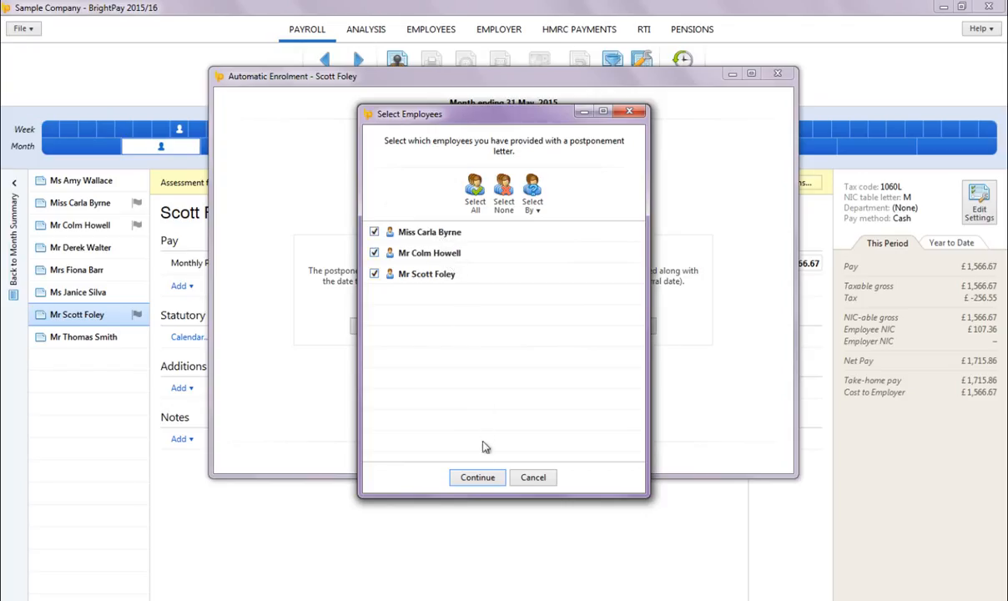
pyautogui.click(487, 477)
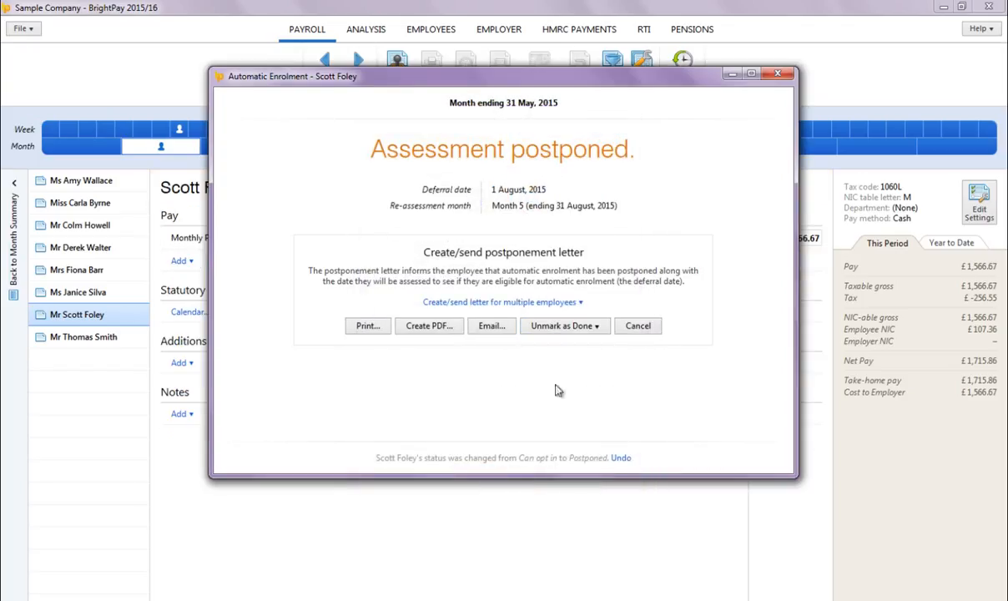
pyautogui.click(776, 75)
# Step: Export the Aegon scheme's contributions CSV file for all four enrolled employees and save it
pyautogui.click(113, 192)
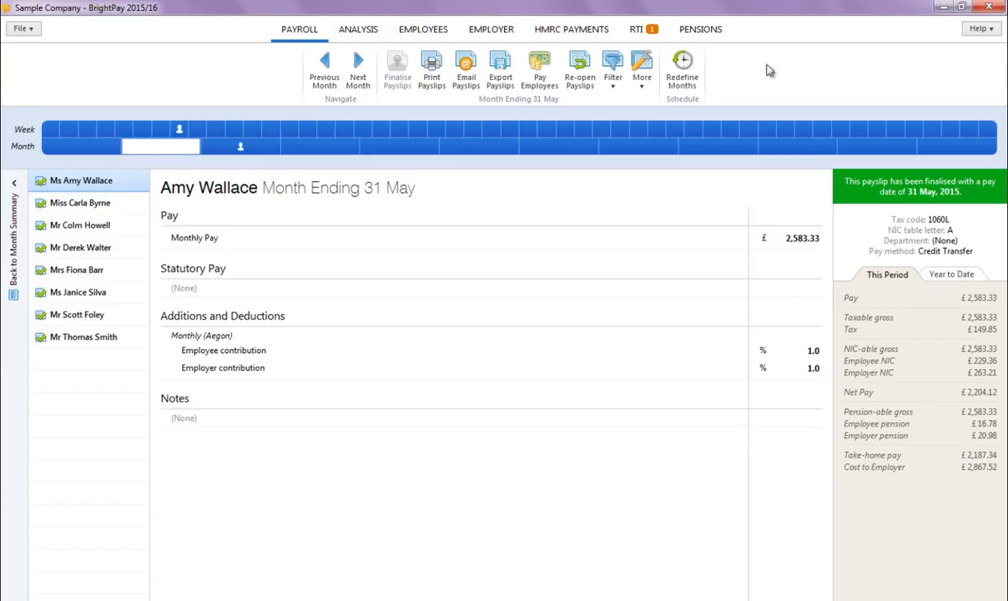
pyautogui.click(702, 32)
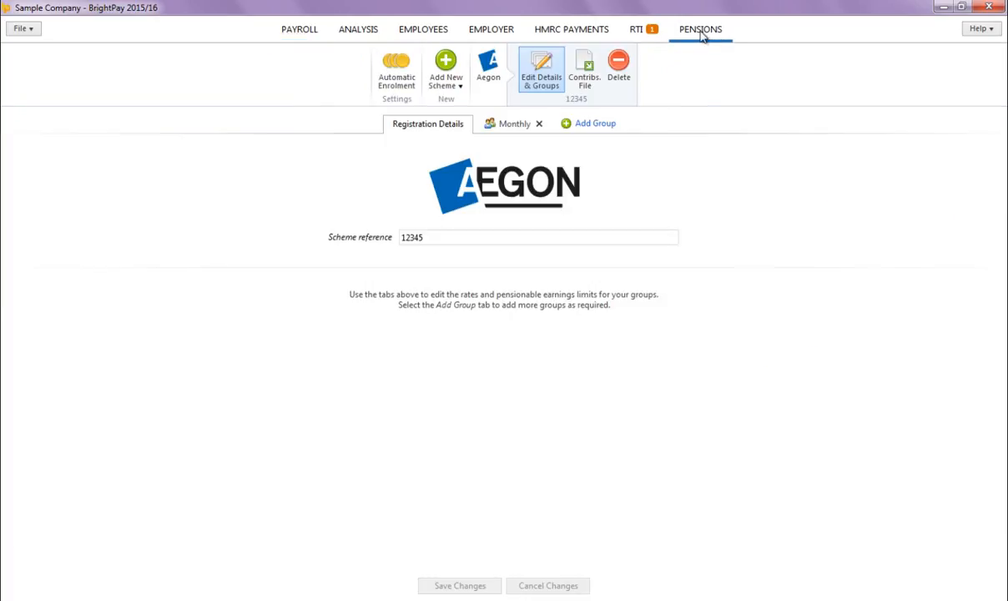
pyautogui.click(584, 79)
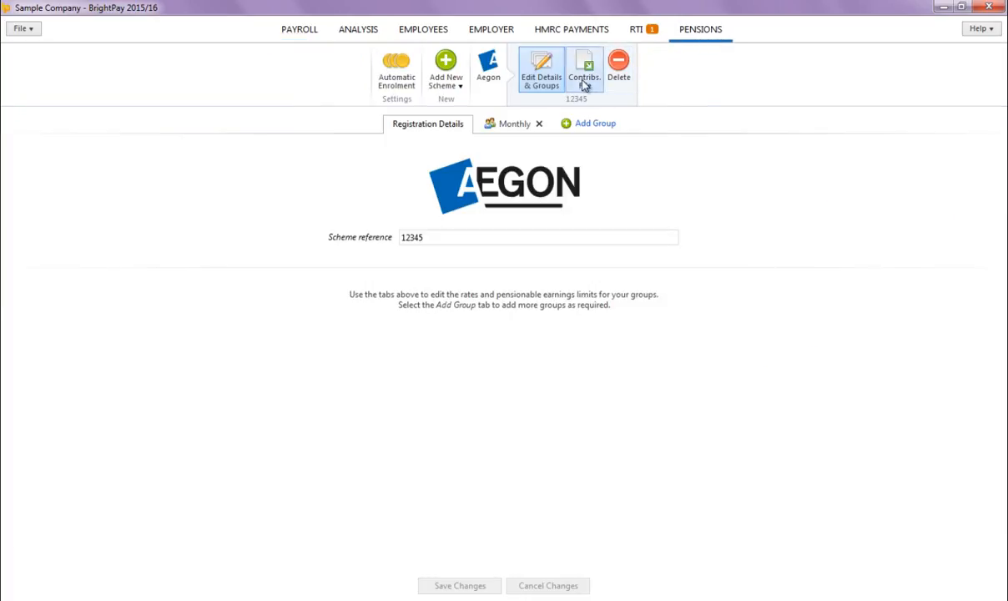
pyautogui.click(479, 489)
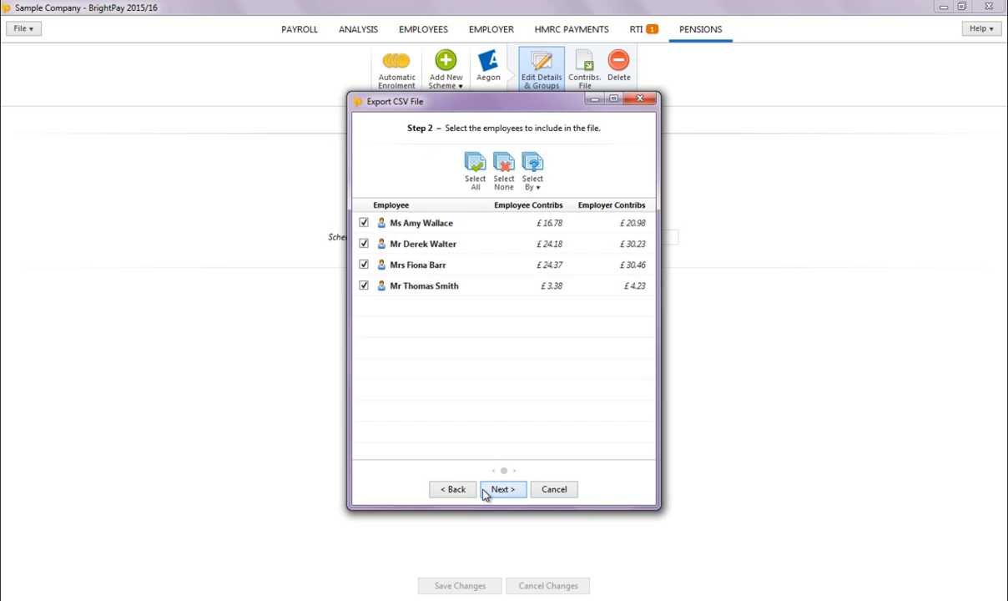
pyautogui.click(491, 494)
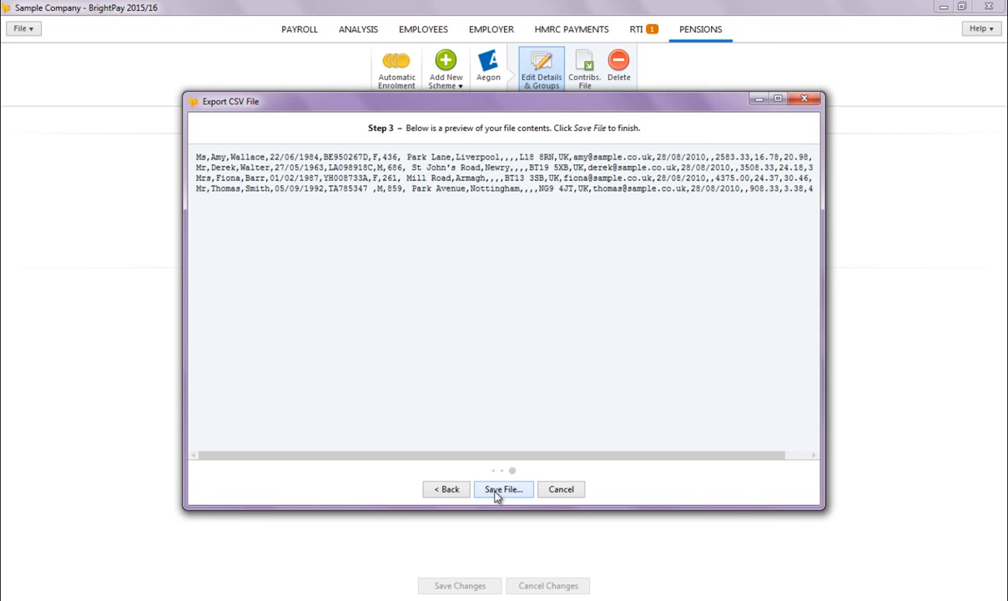
pyautogui.click(501, 489)
pyautogui.click(581, 393)
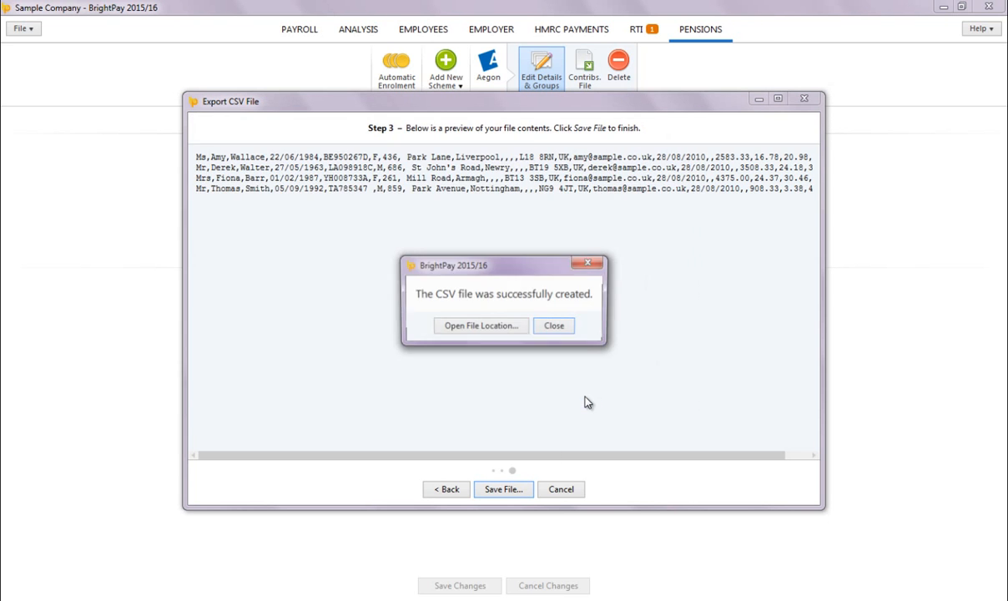
pyautogui.click(554, 325)
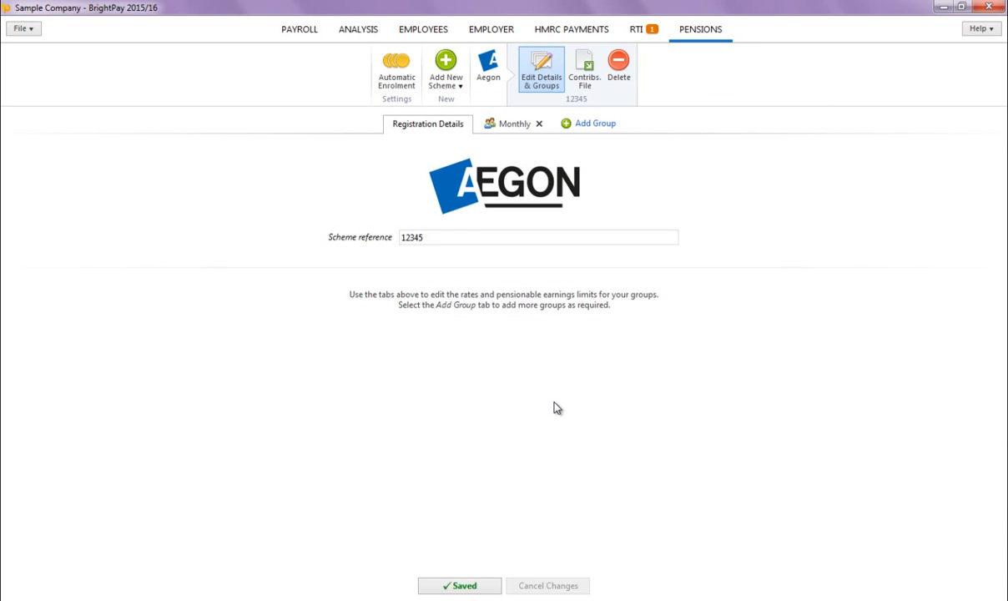
# Step: Open the first employee's details in the employees section
pyautogui.click(424, 29)
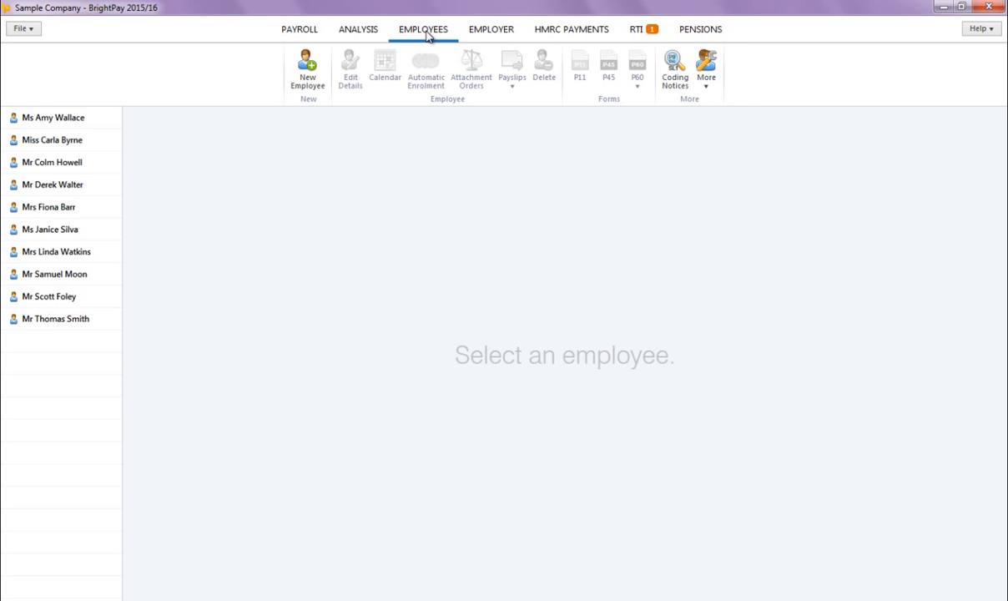
pyautogui.click(108, 125)
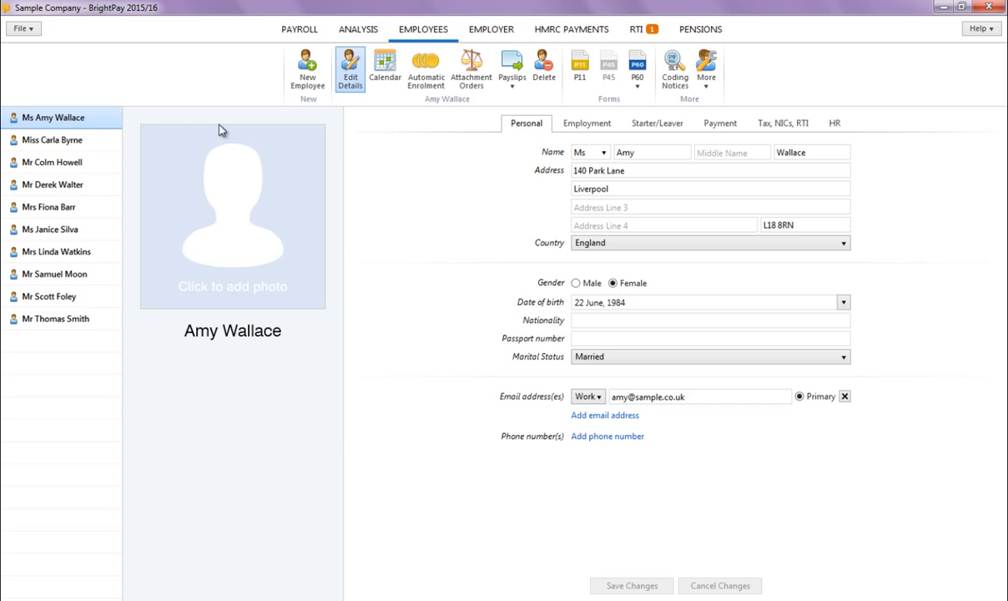
# Step: Opt the first employee out of auto enrolment with an opt-out date of 1 June, 2015, refunding her contributions
pyautogui.click(425, 83)
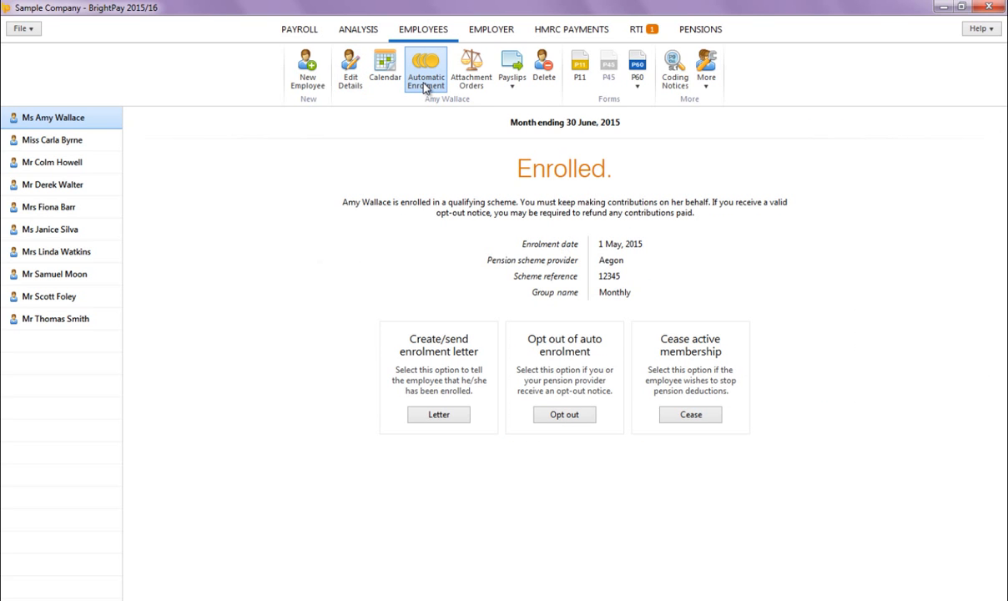
pyautogui.click(564, 414)
pyautogui.click(536, 452)
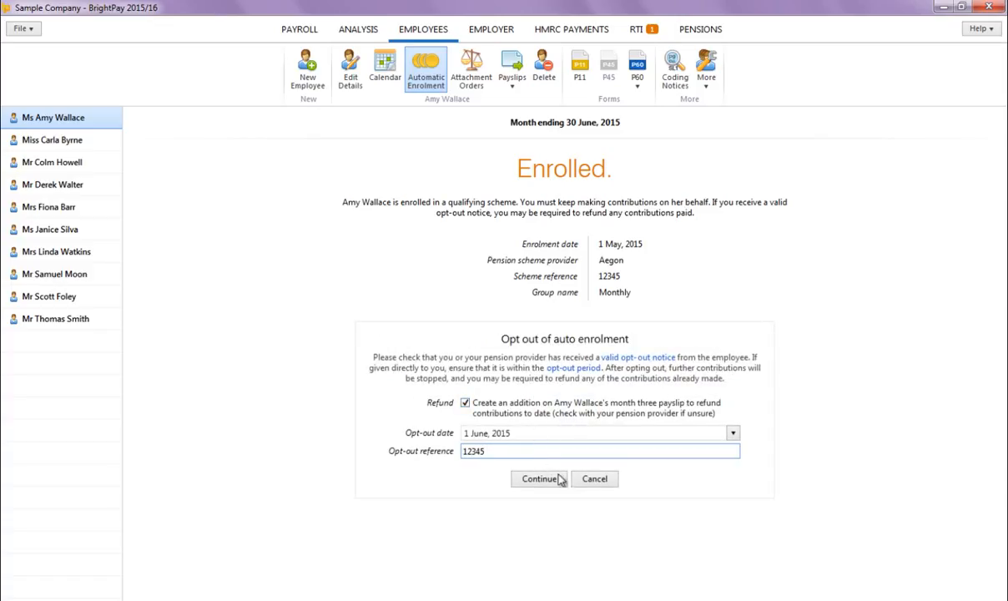
pyautogui.click(541, 480)
# Step: Open the first employee's June payslip to review the pension contributions refund
pyautogui.click(483, 328)
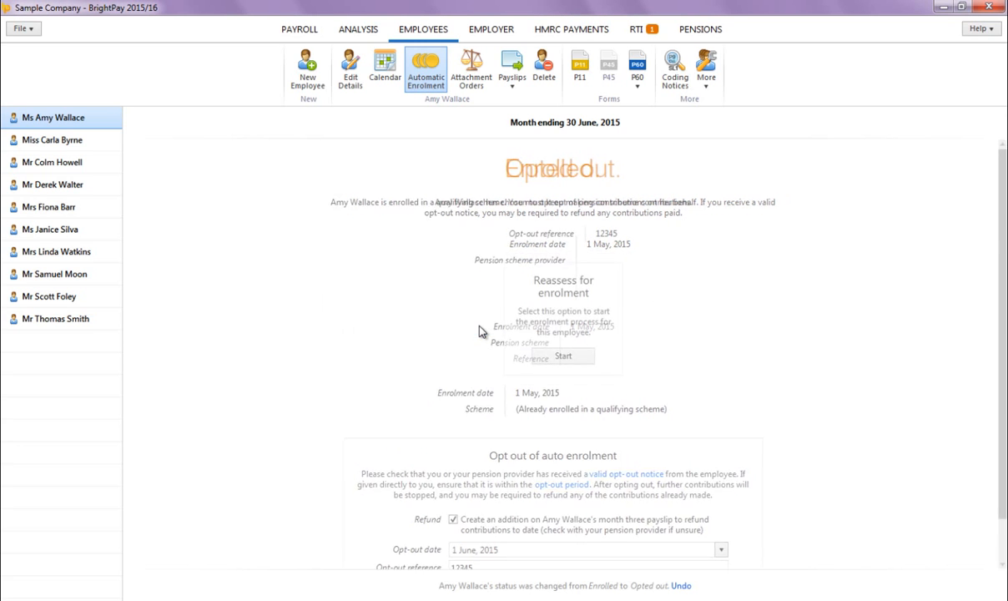
pyautogui.click(299, 29)
pyautogui.click(242, 148)
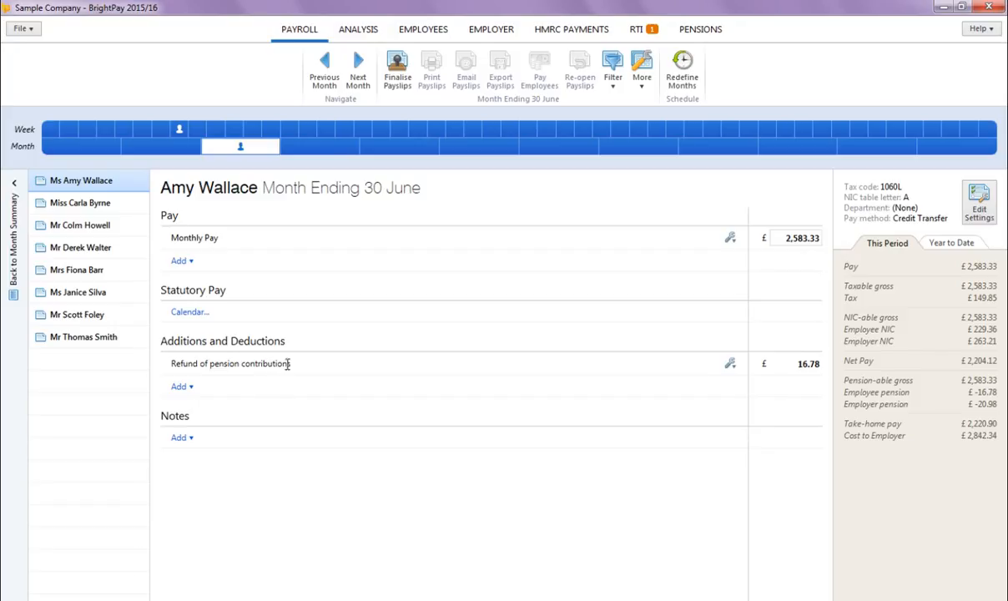
# Step: Create and run a new report with only the six Monthly (Aegon) pension scheme deduction columns for Month 2
pyautogui.click(371, 35)
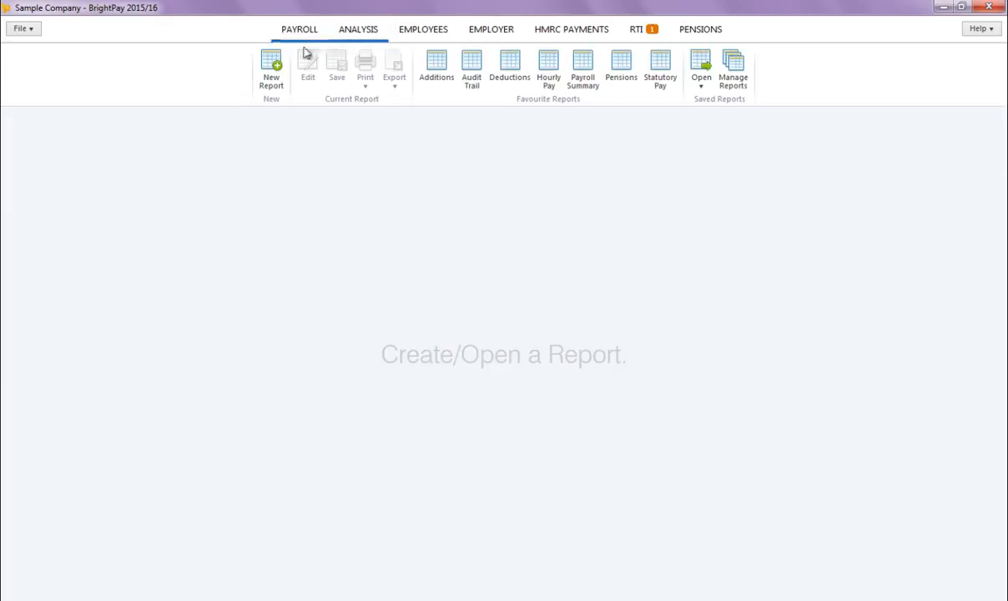
pyautogui.click(275, 91)
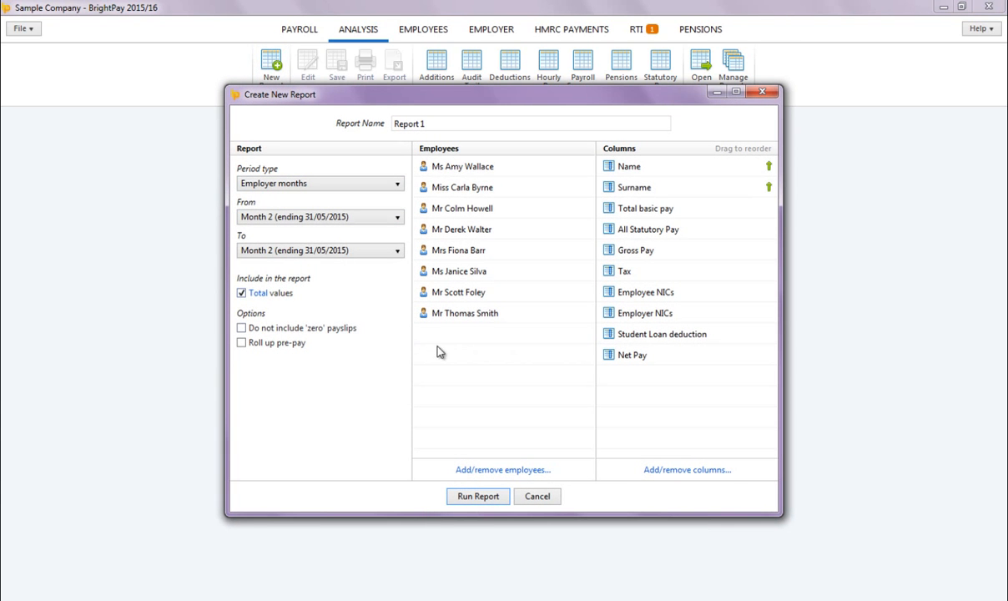
pyautogui.click(686, 470)
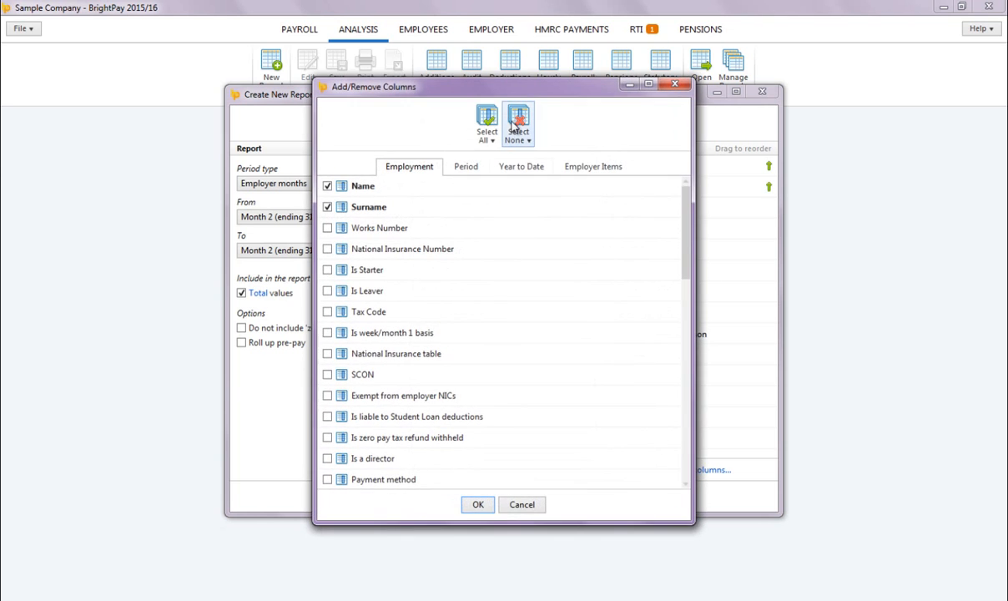
pyautogui.click(518, 134)
pyautogui.click(537, 177)
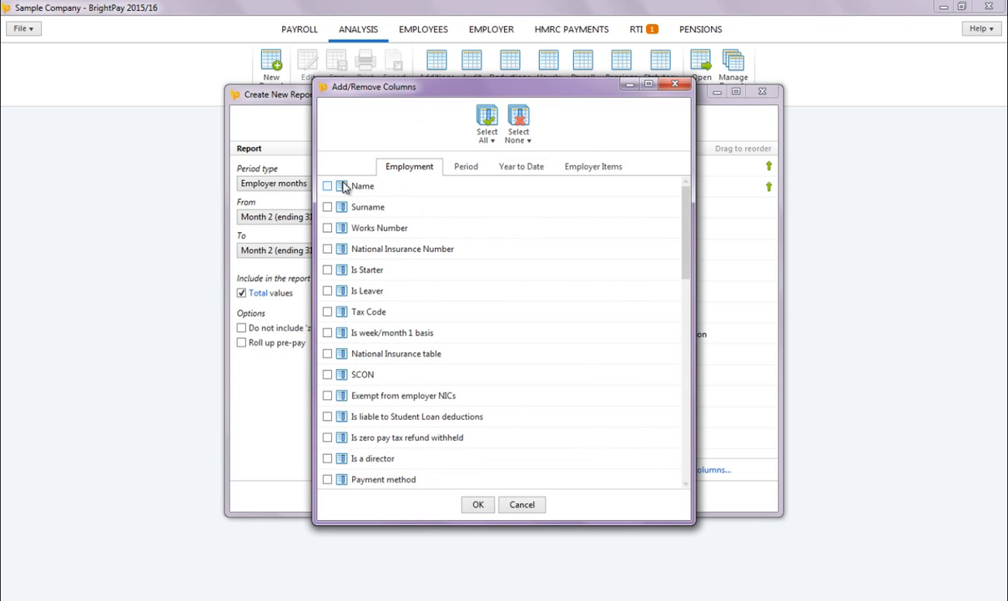
pyautogui.click(593, 167)
pyautogui.scroll(-2, 535, 254)
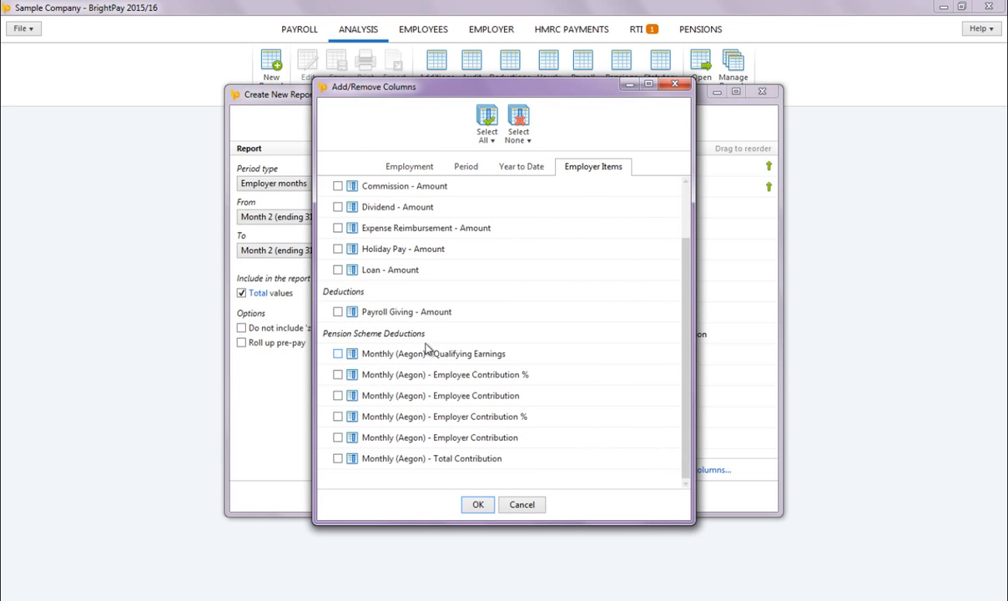
pyautogui.click(433, 354)
pyautogui.click(449, 381)
pyautogui.click(446, 397)
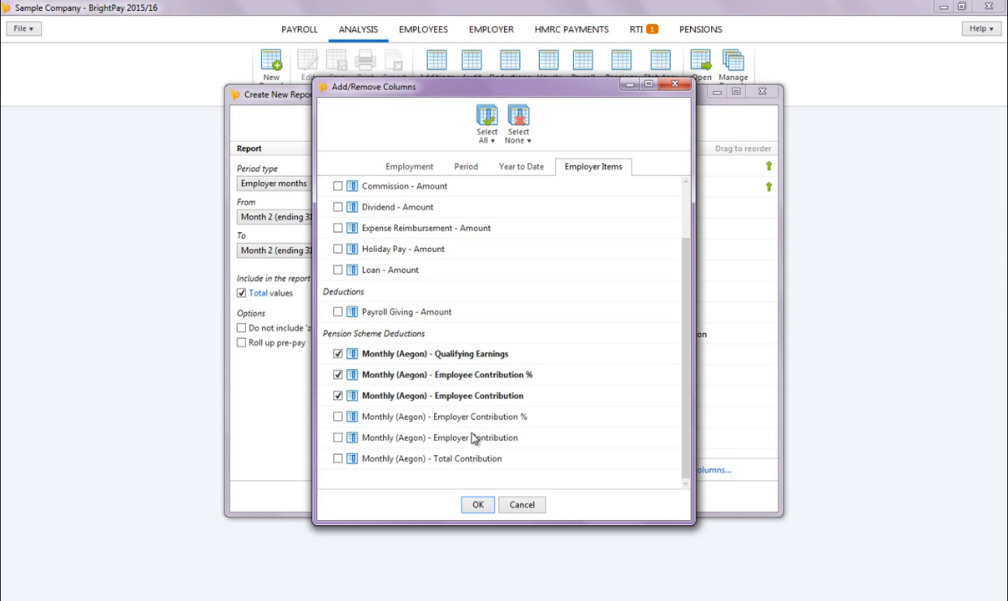
pyautogui.click(449, 435)
pyautogui.click(448, 419)
pyautogui.click(470, 459)
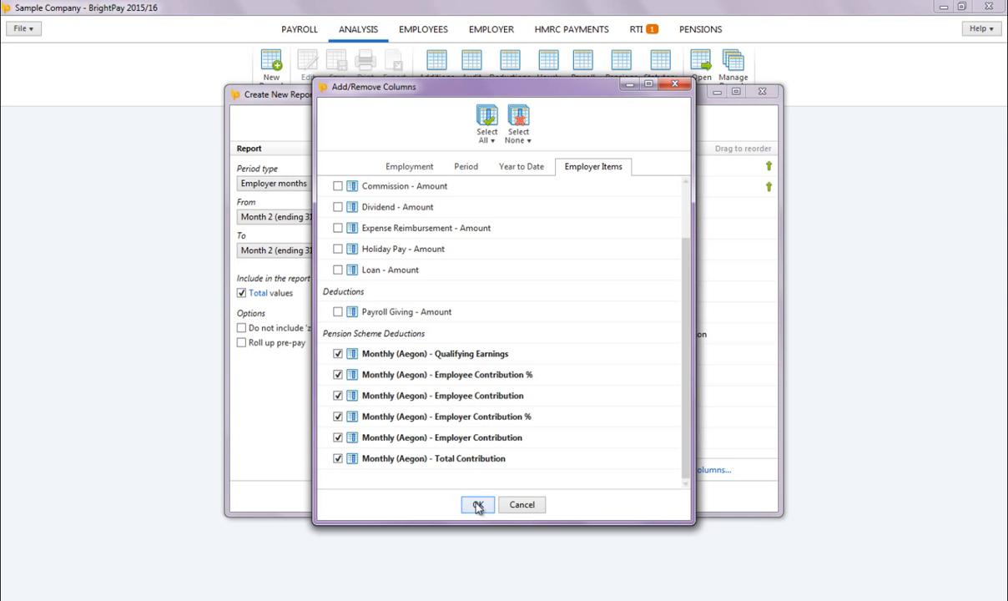
pyautogui.click(478, 504)
pyautogui.click(479, 497)
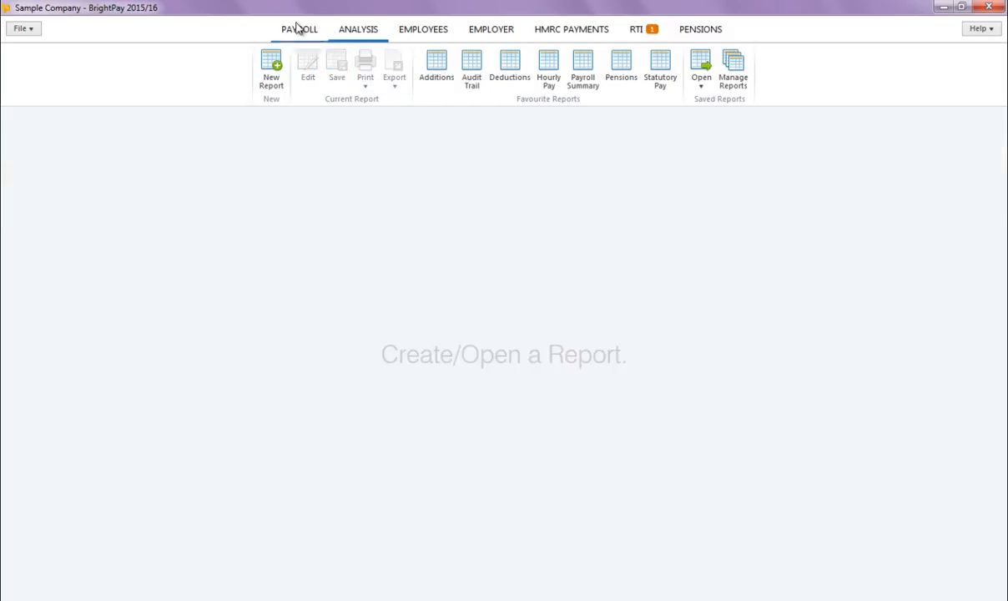
# Step: Finalise the payslips for the month ending 30 June for all employees
pyautogui.click(298, 28)
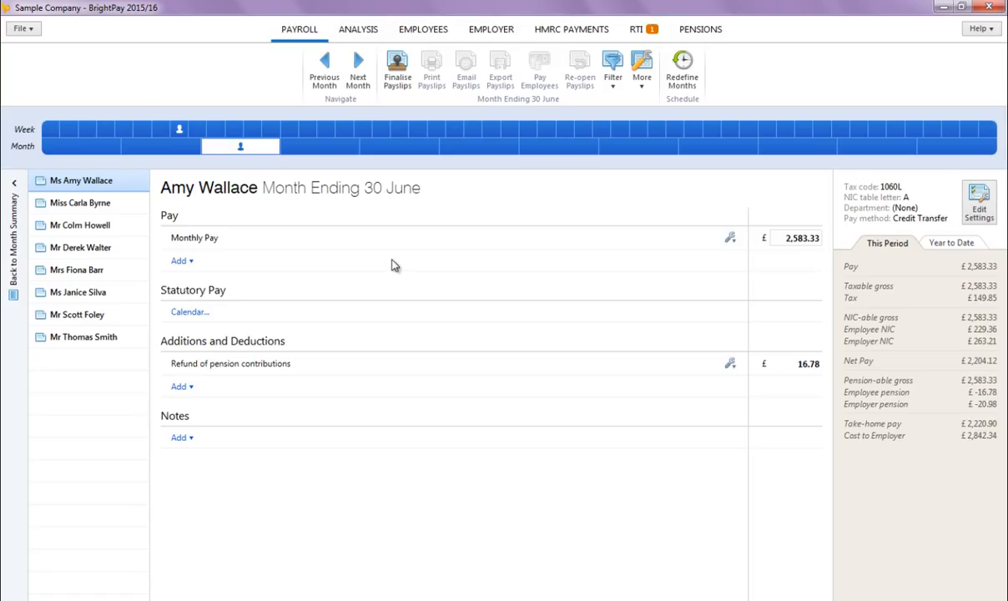
pyautogui.click(398, 71)
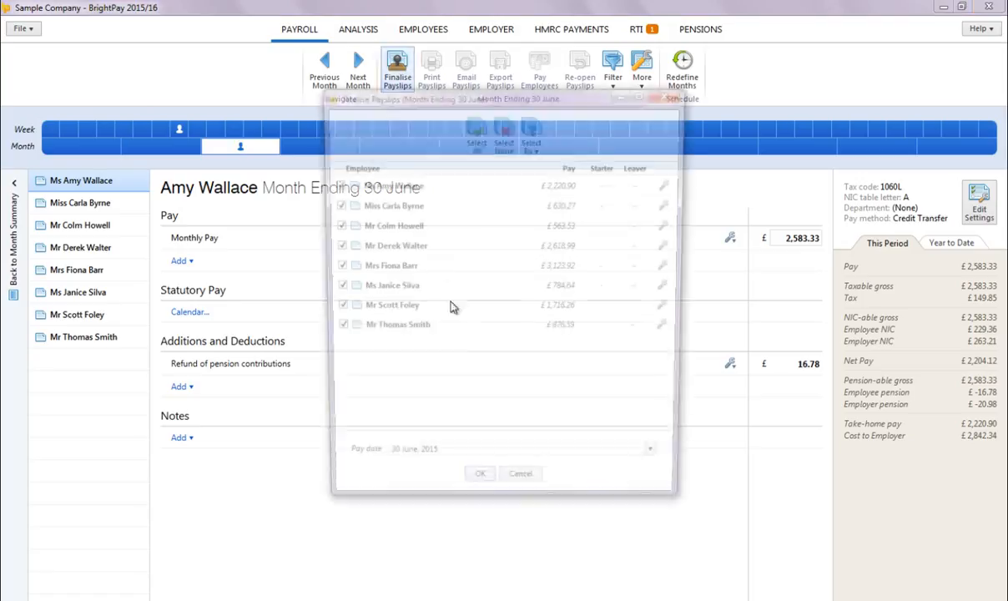
pyautogui.click(479, 494)
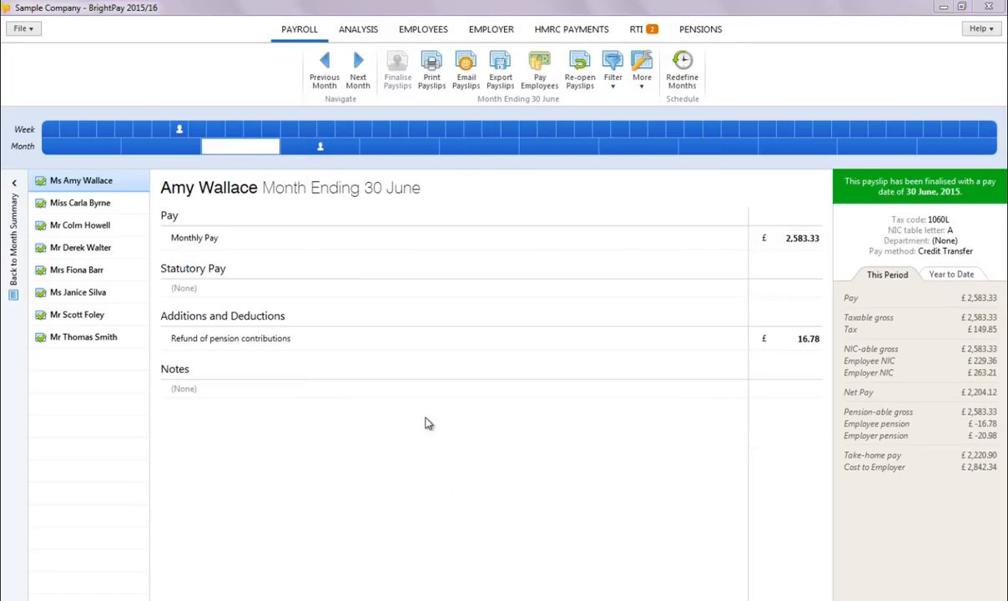
# Step: Move to July payroll and open the automatic enrolment options for the seventh employee
pyautogui.click(311, 149)
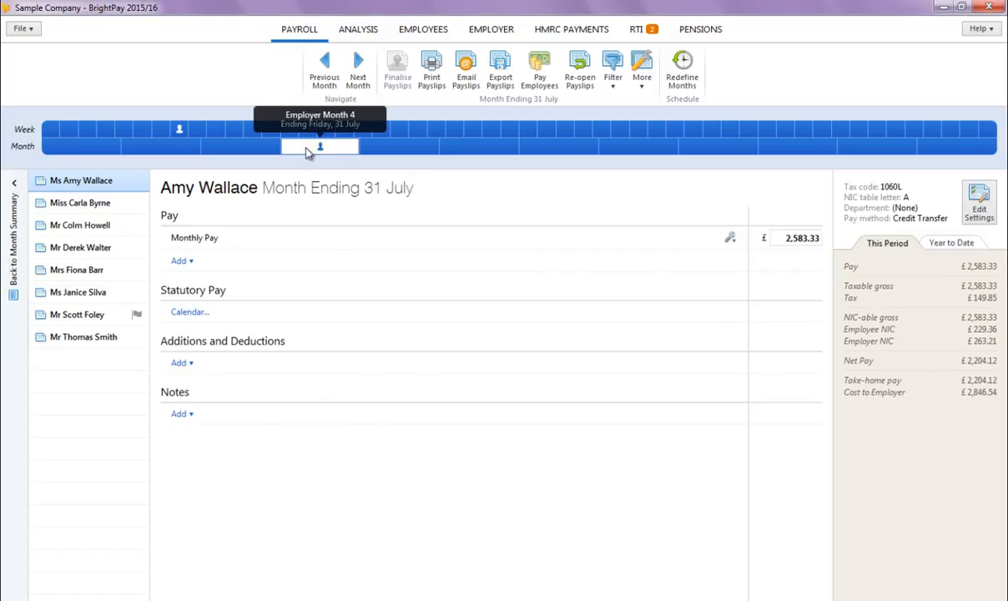
pyautogui.click(130, 315)
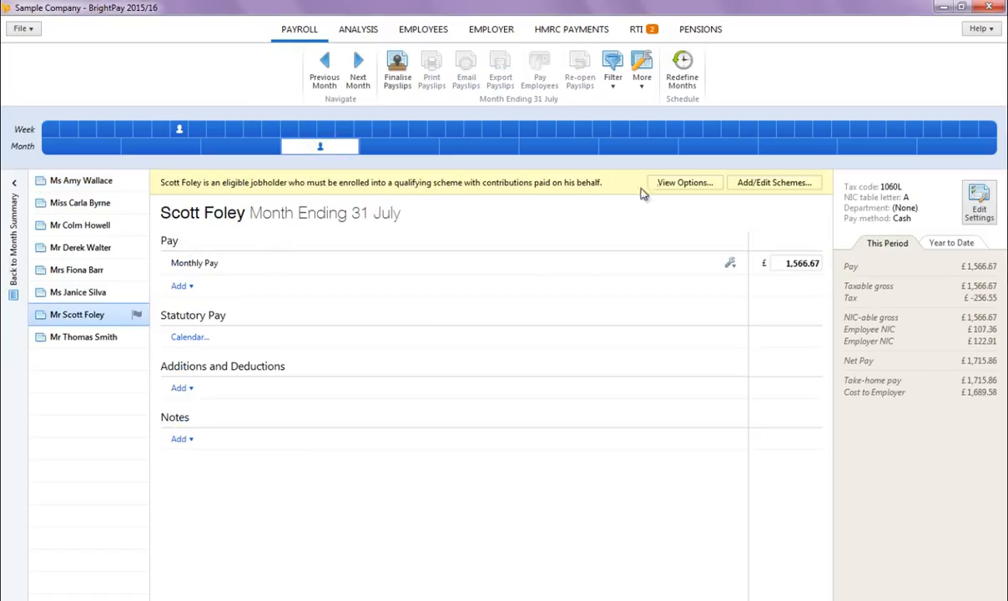
pyautogui.click(673, 183)
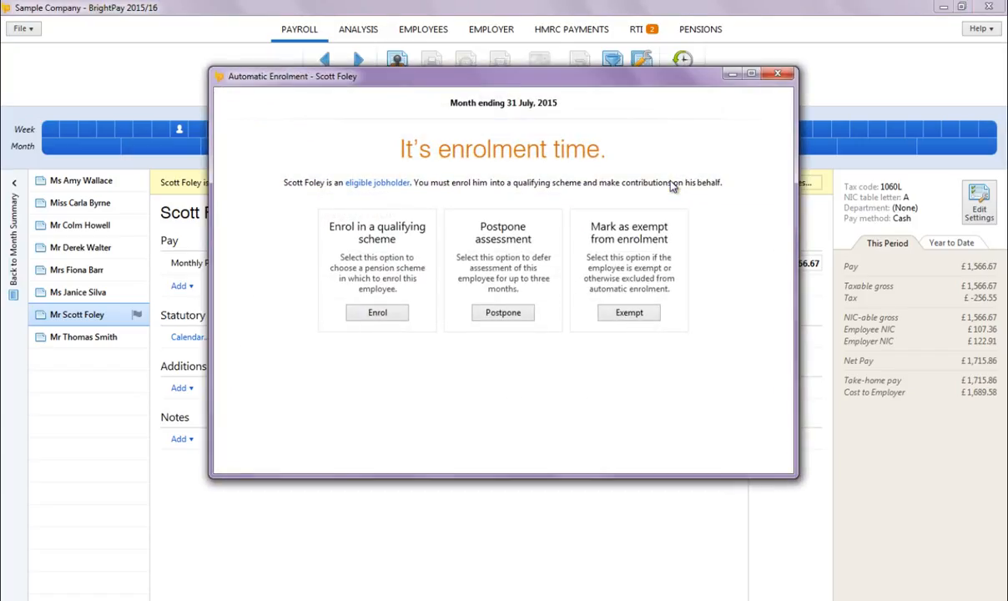